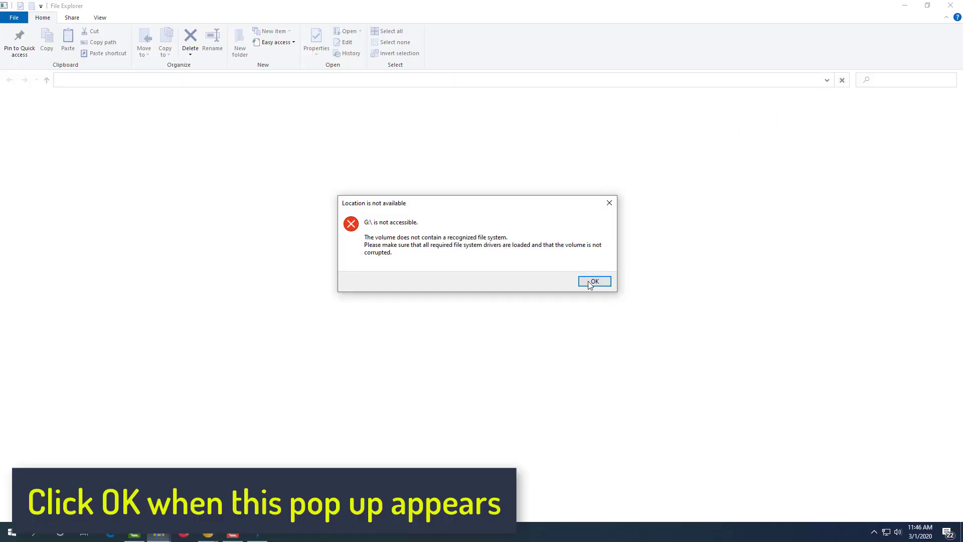
Dismiss the 'Location is not available' warning and close the finished CloudReady USB Maker.
{"action": "left_click", "coordinate": [594, 280]}
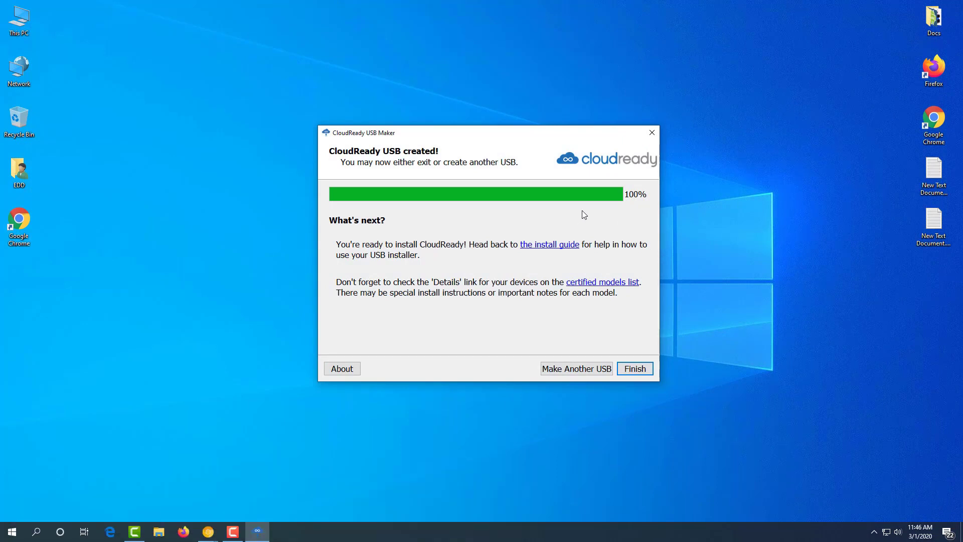
{"action": "left_click", "coordinate": [636, 369]}
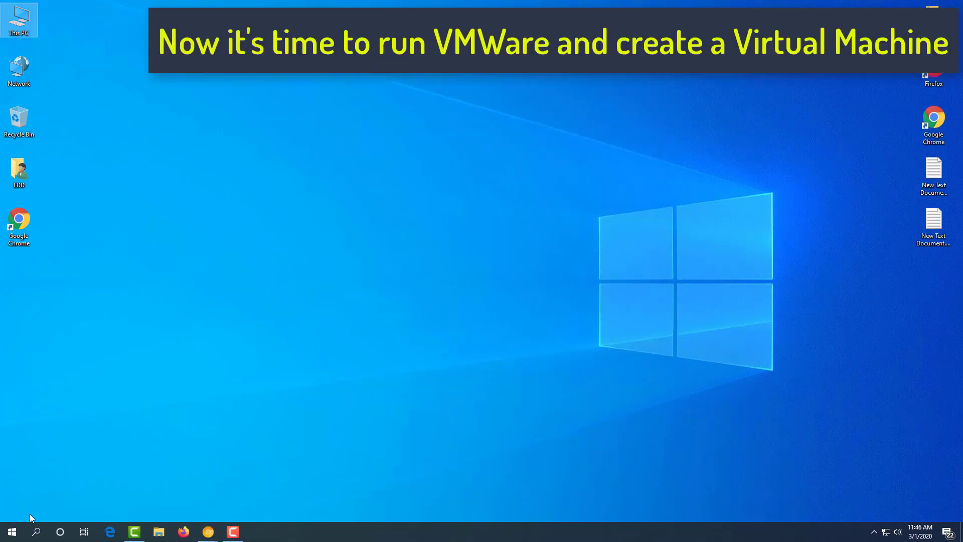
Search the Start menu for 'vmware' and launch VMware Workstation Pro.
{"action": "left_click", "coordinate": [5, 530]}
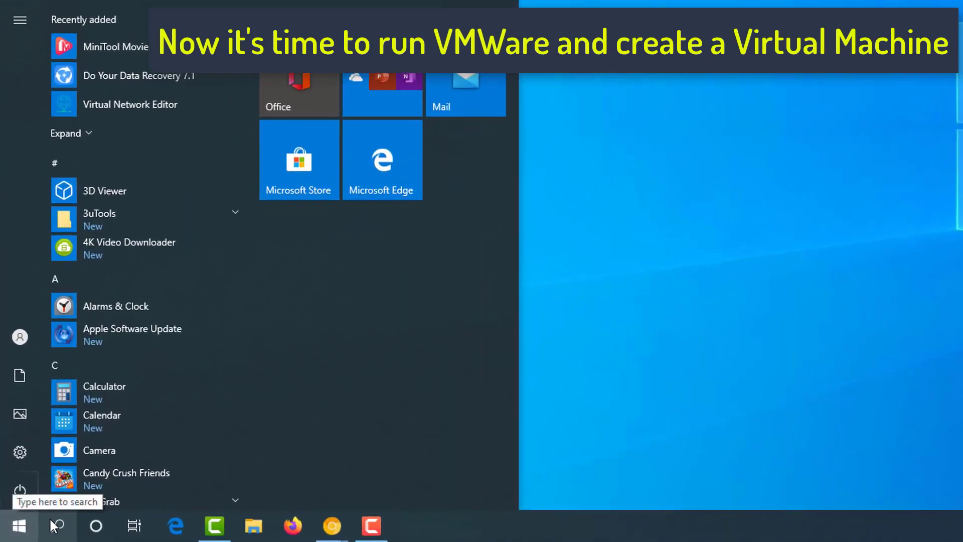
{"action": "left_click", "coordinate": [54, 526]}
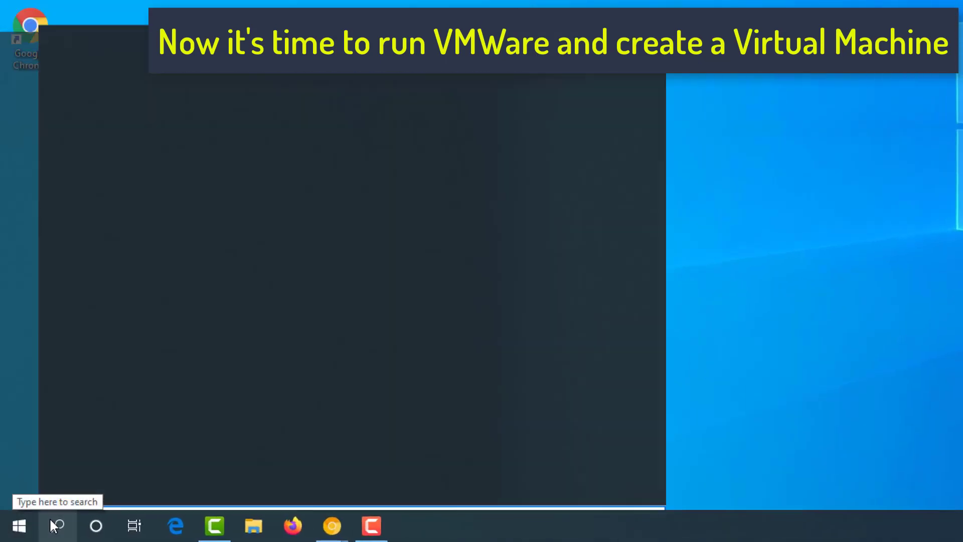
{"action": "type", "text": "vmware"}
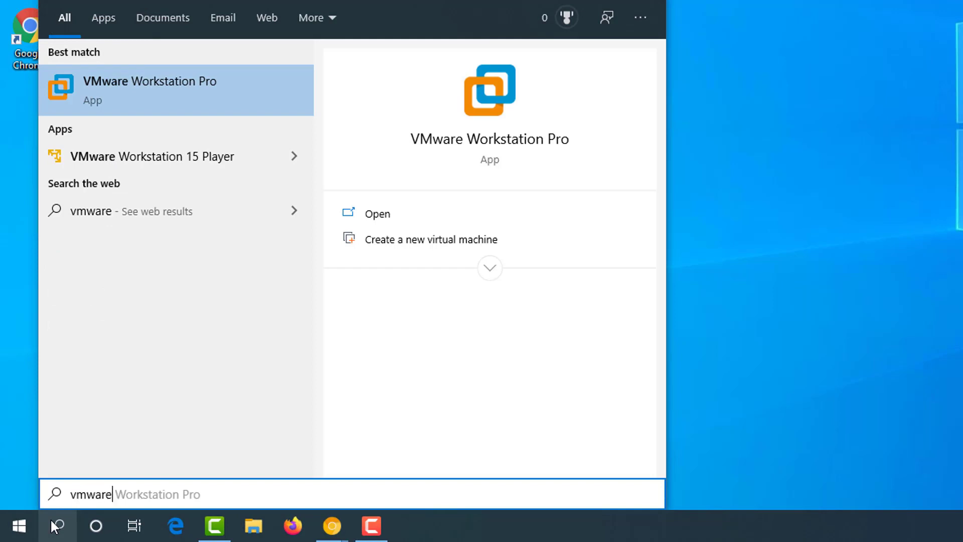
{"action": "left_click", "coordinate": [167, 93]}
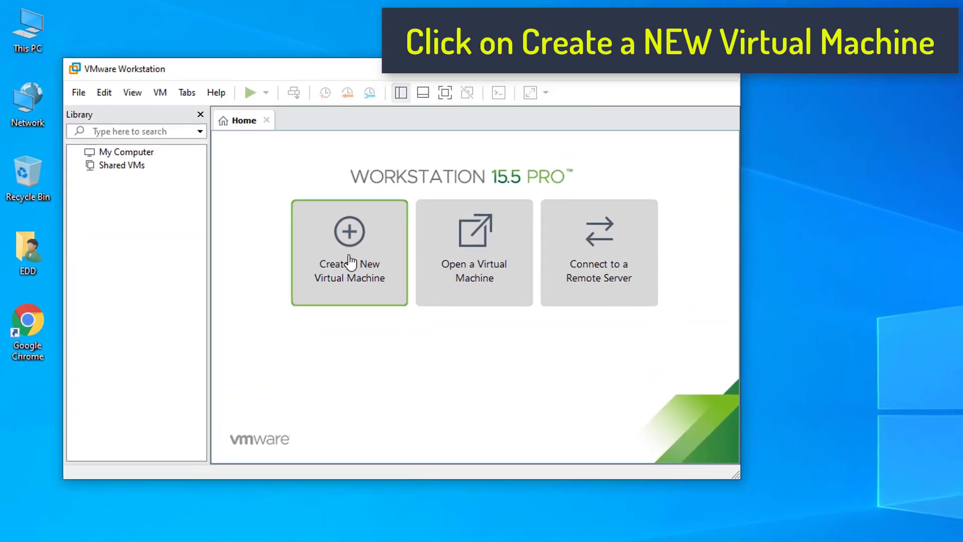
Start a Custom new virtual machine, keeping Workstation 15.x hardware compatibility.
{"action": "left_click", "coordinate": [351, 262]}
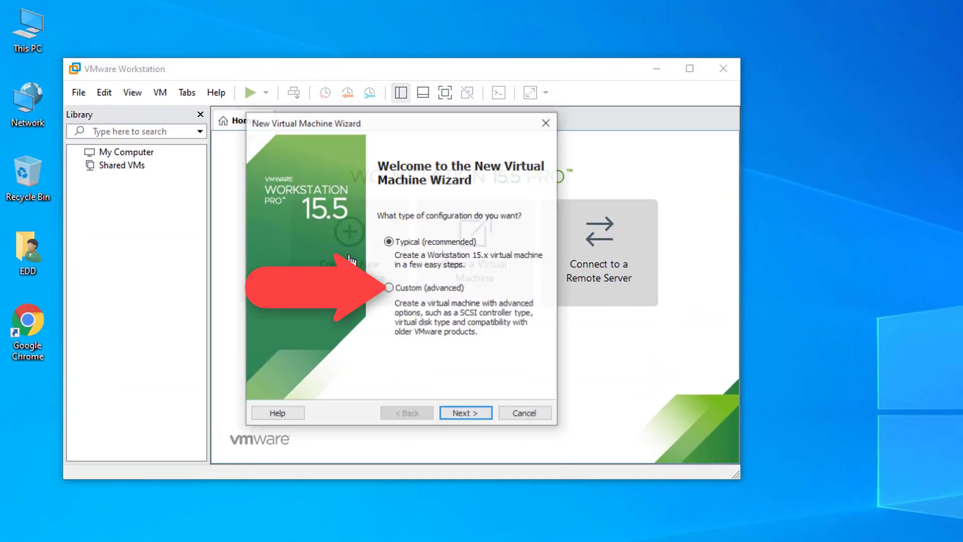
{"action": "left_click", "coordinate": [389, 288]}
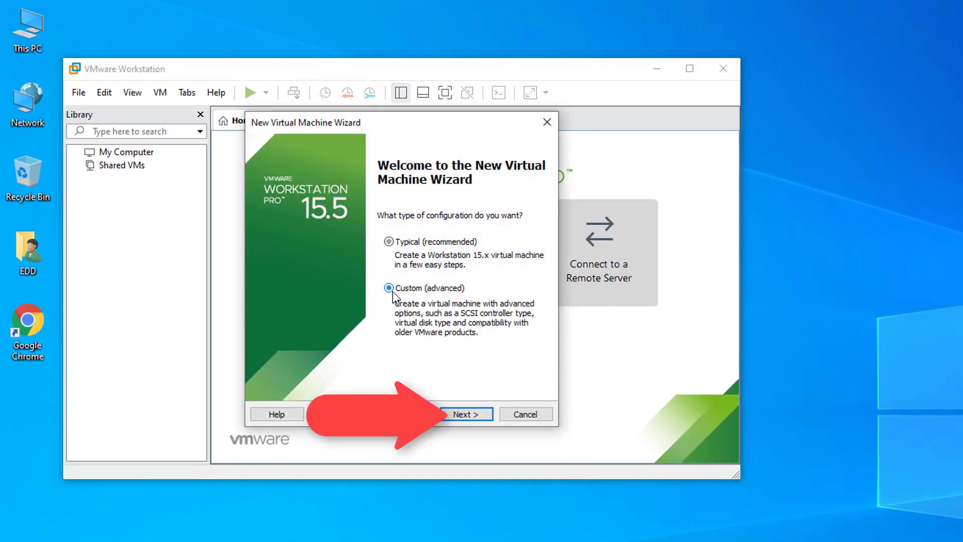
{"action": "left_click", "coordinate": [465, 415]}
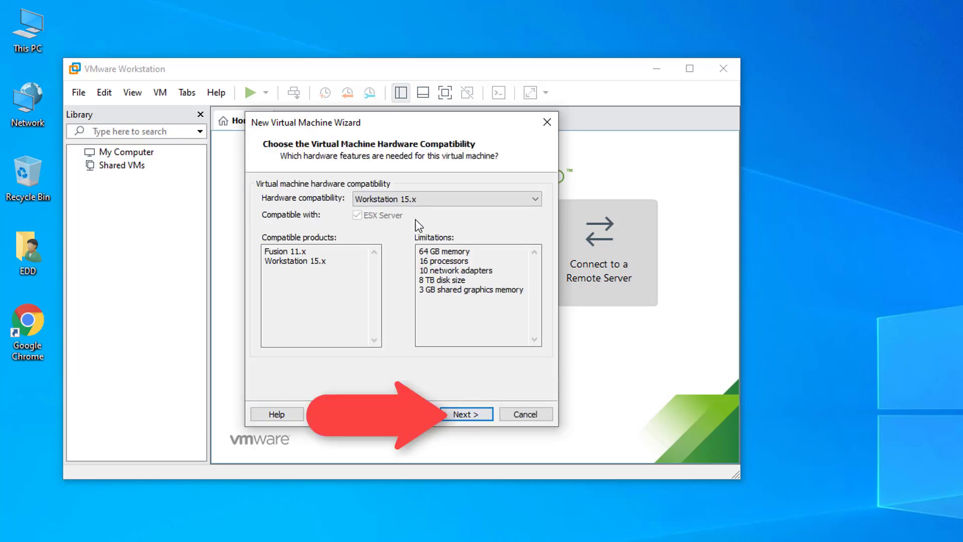
{"action": "left_click", "coordinate": [419, 200]}
{"action": "left_click", "coordinate": [418, 200]}
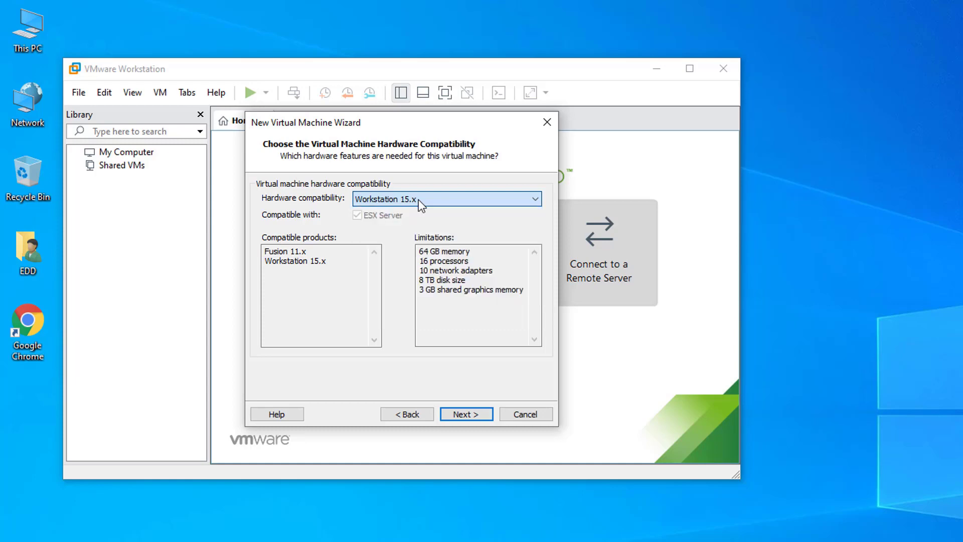
{"action": "left_click", "coordinate": [459, 415]}
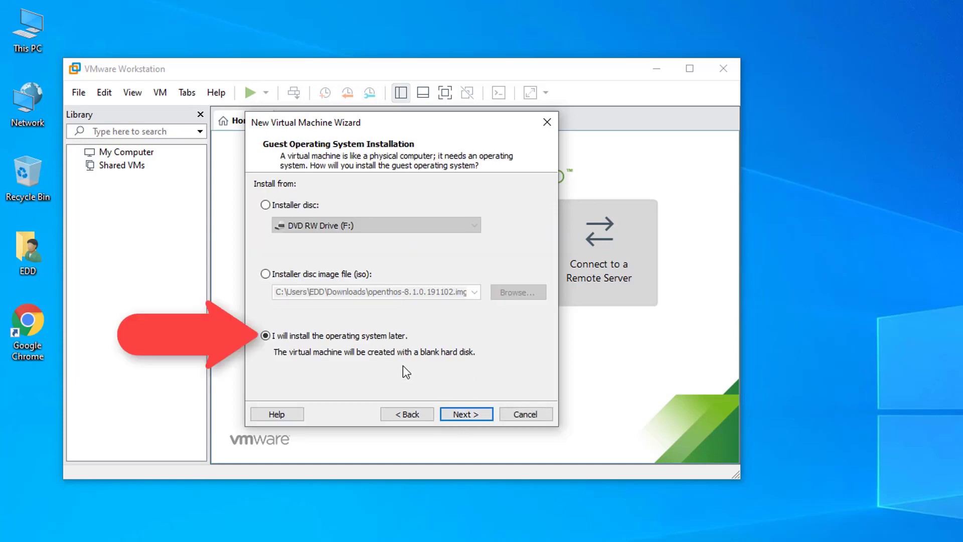
Choose to install the OS later, with guest OS Other Linux 5.x or later kernel 64-bit.
{"action": "left_click", "coordinate": [459, 416]}
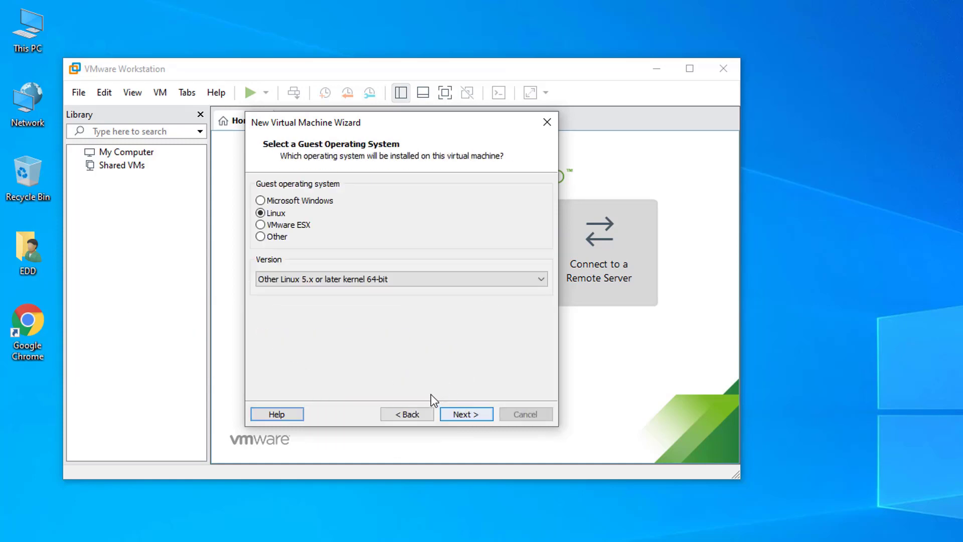
{"action": "left_click", "coordinate": [334, 279]}
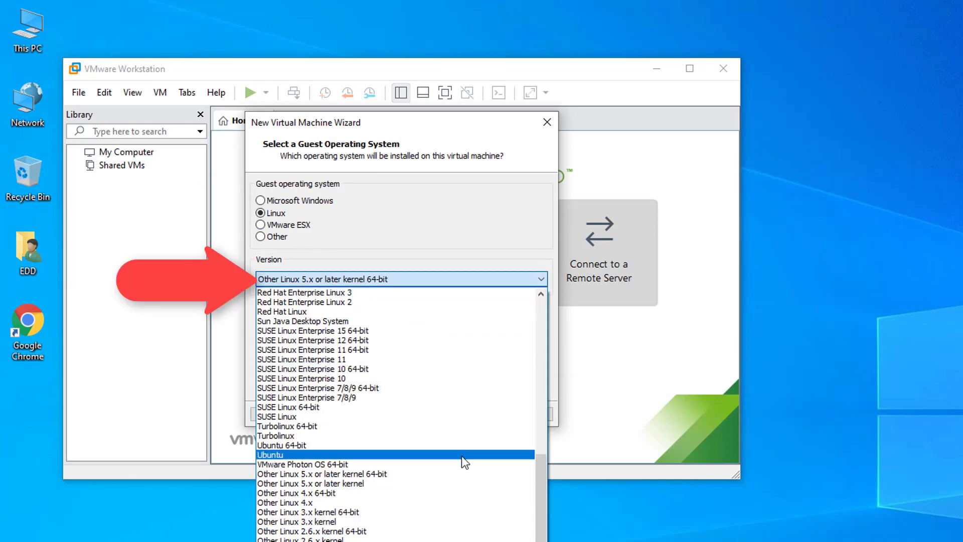
{"action": "left_click", "coordinate": [363, 474]}
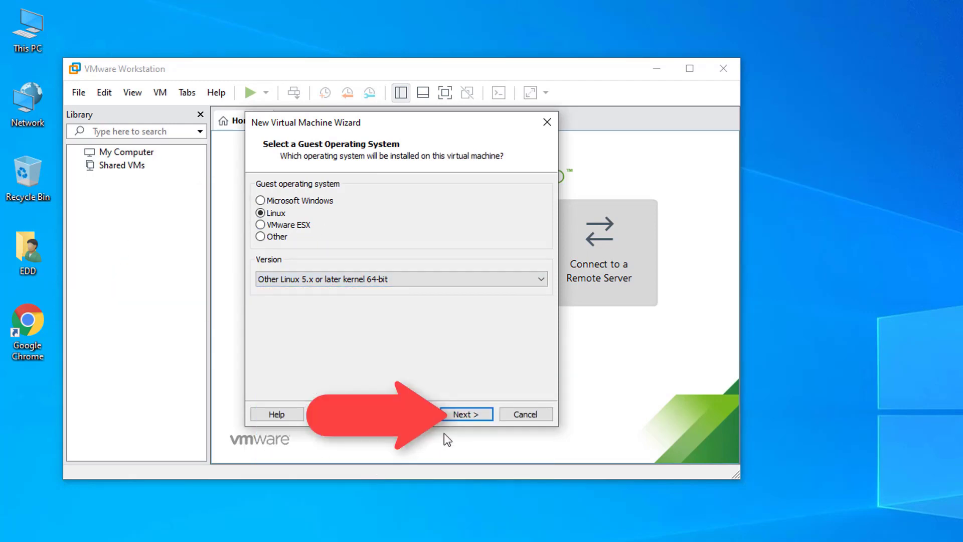
{"action": "left_click", "coordinate": [463, 414]}
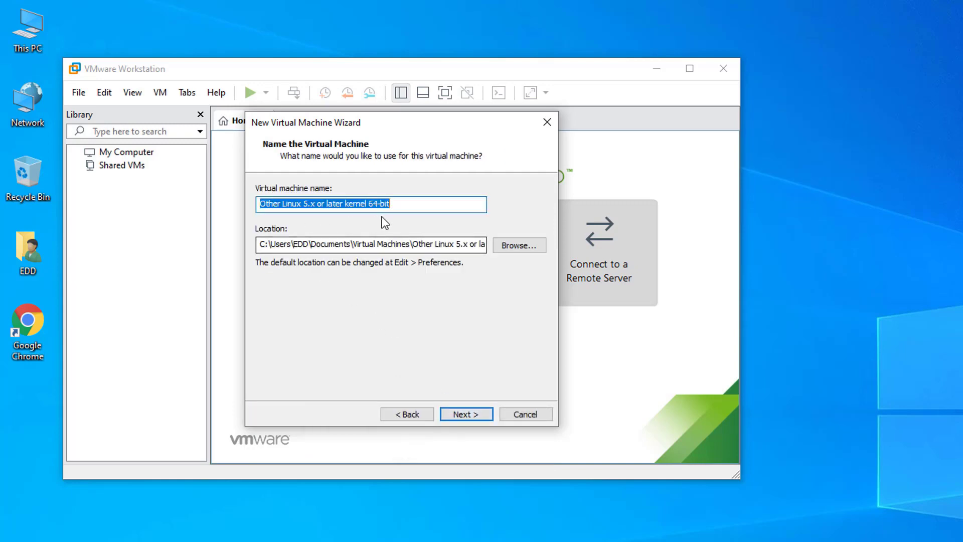
Name the VM 'Chrome OS' and set its location to HDD 2 (E:\).
{"action": "type", "text": "Chrome"}
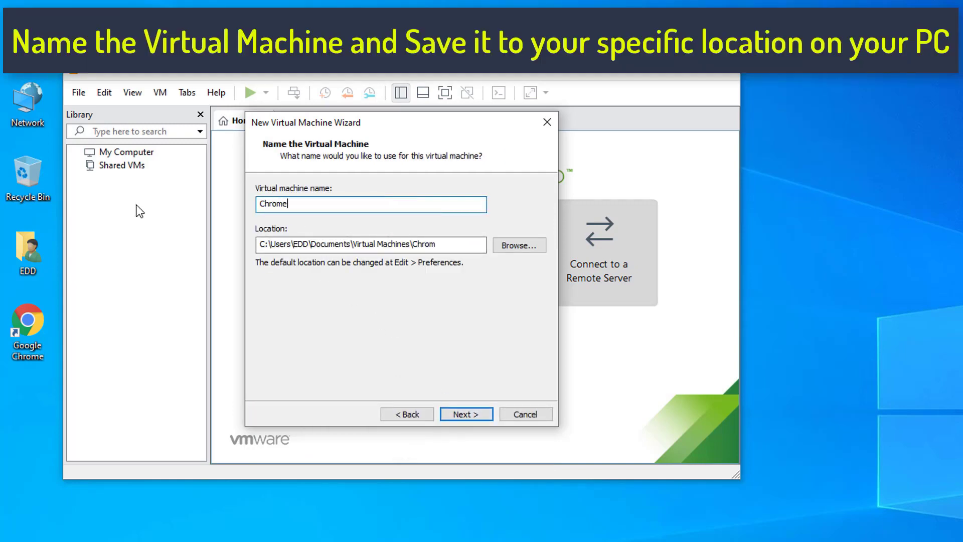
{"action": "type", "text": " OS"}
{"action": "left_click_drag", "start_coordinate": [260, 245], "coordinate": [264, 246]}
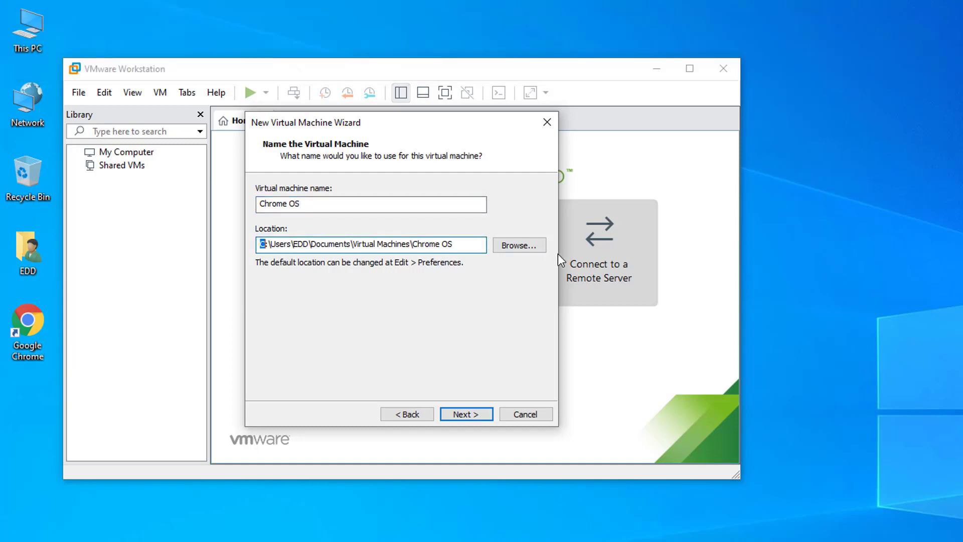
{"action": "left_click", "coordinate": [534, 246]}
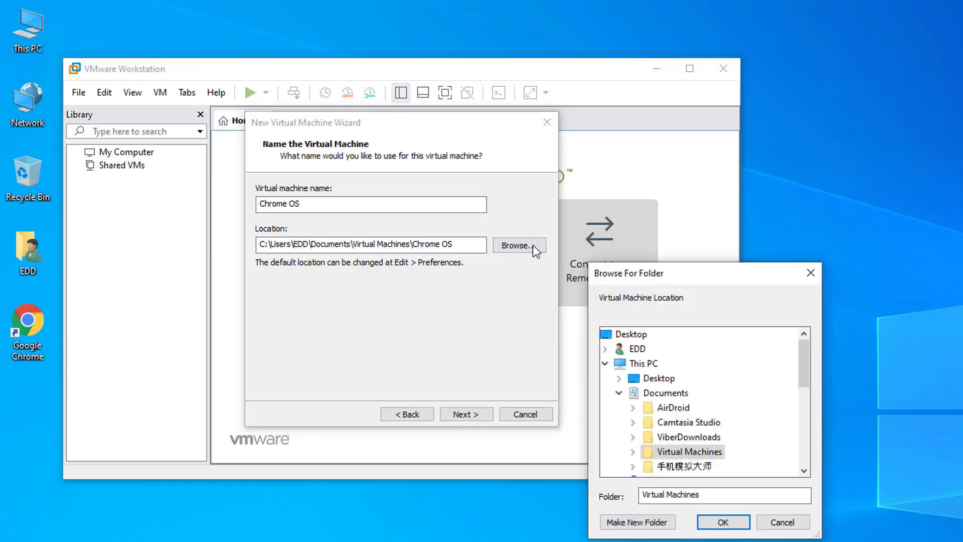
{"action": "left_click", "coordinate": [640, 404]}
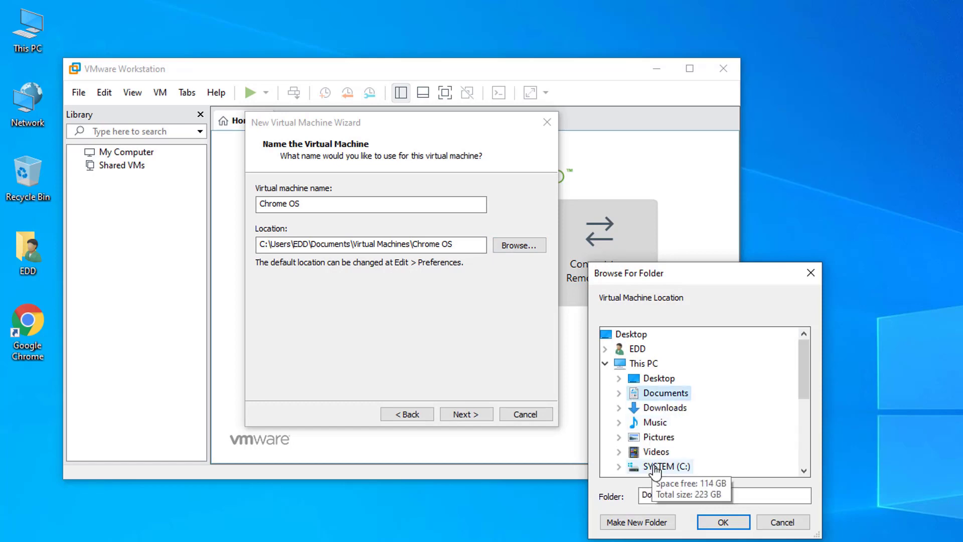
{"action": "scroll", "coordinate": [652, 467], "scroll_direction": "down", "scroll_amount": 1}
{"action": "left_click", "coordinate": [682, 454]}
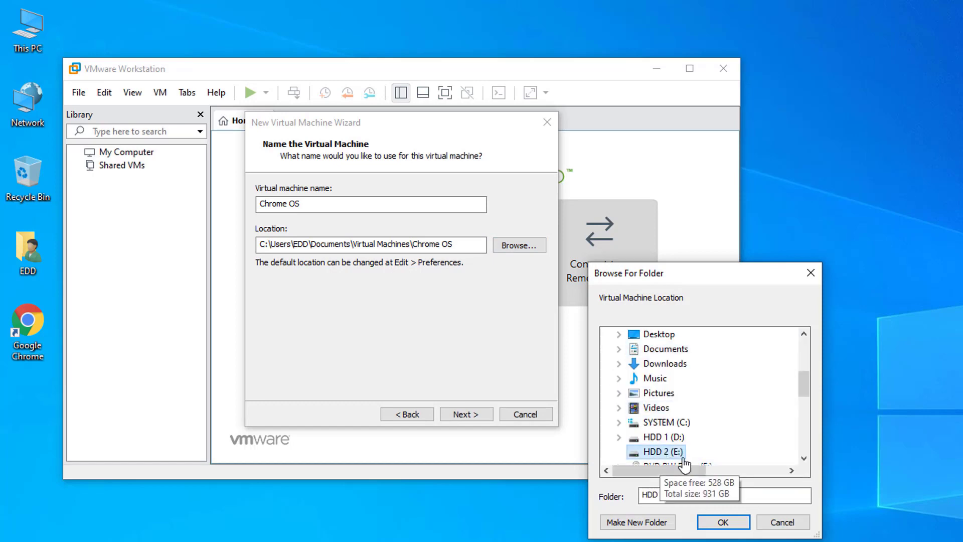
{"action": "left_click", "coordinate": [715, 524]}
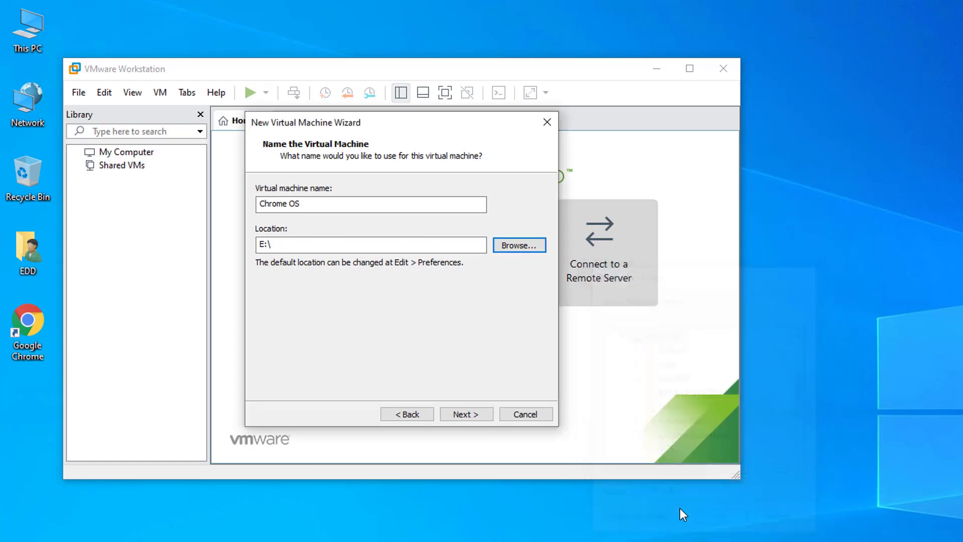
{"action": "left_click", "coordinate": [465, 414]}
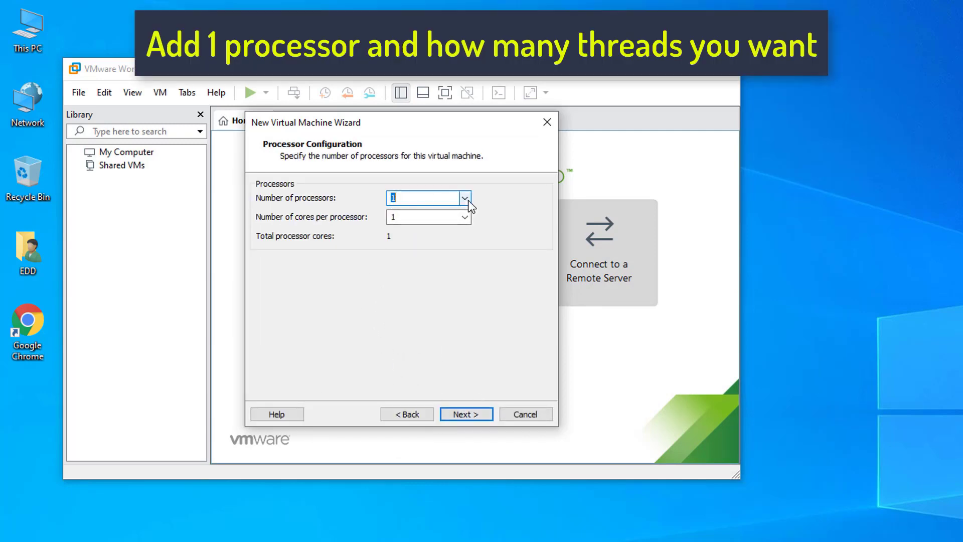
Give the VM 4 cores per processor and 4096 MB of memory.
{"action": "left_click", "coordinate": [465, 216]}
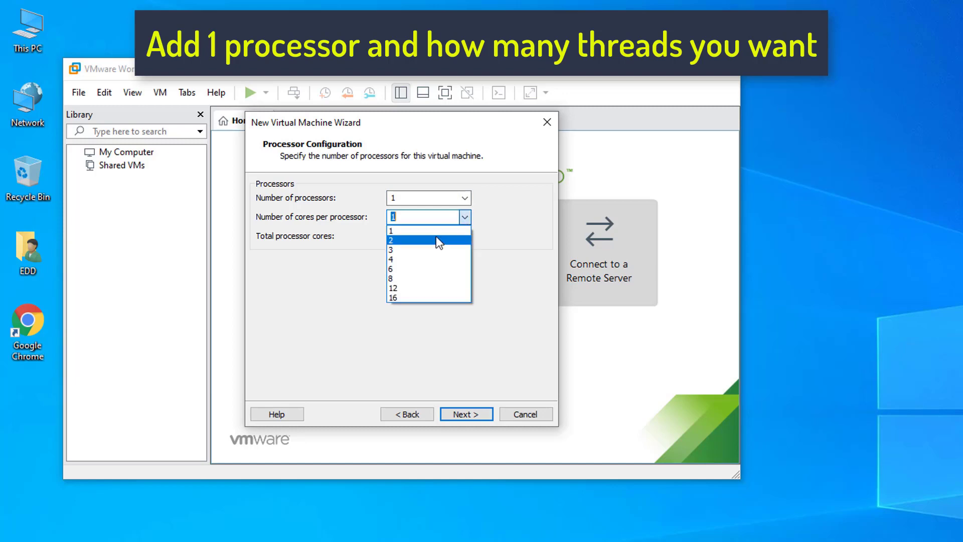
{"action": "left_click", "coordinate": [412, 260]}
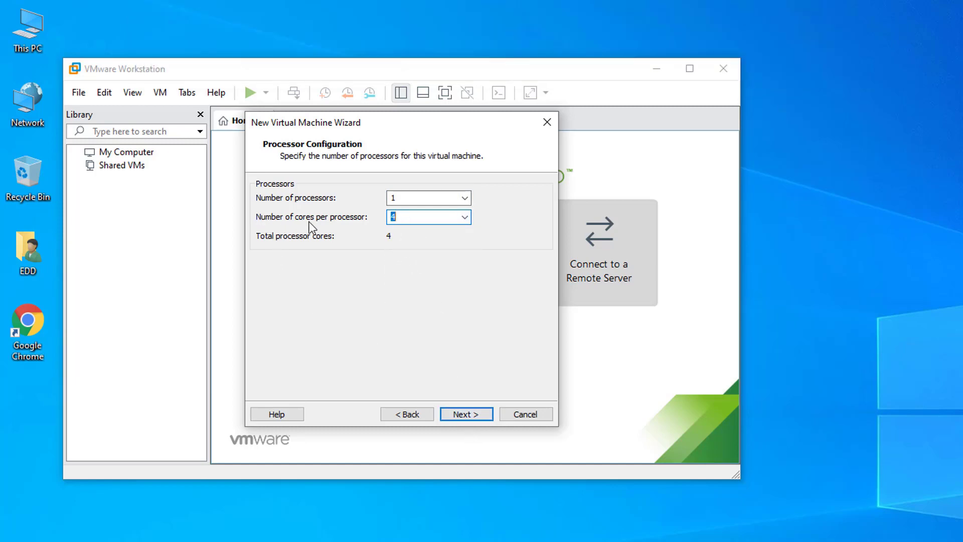
{"action": "left_click", "coordinate": [465, 414]}
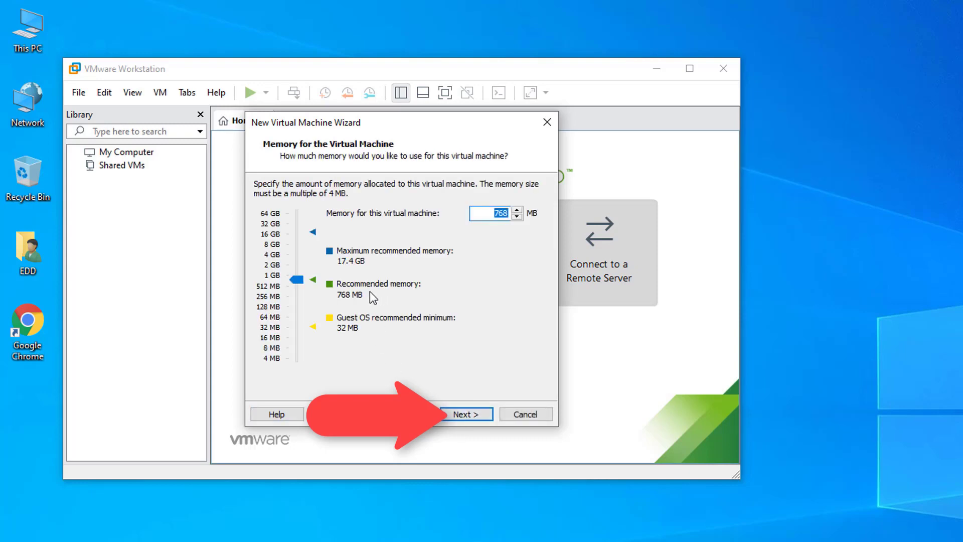
{"action": "left_click_drag", "start_coordinate": [300, 281], "coordinate": [300, 279]}
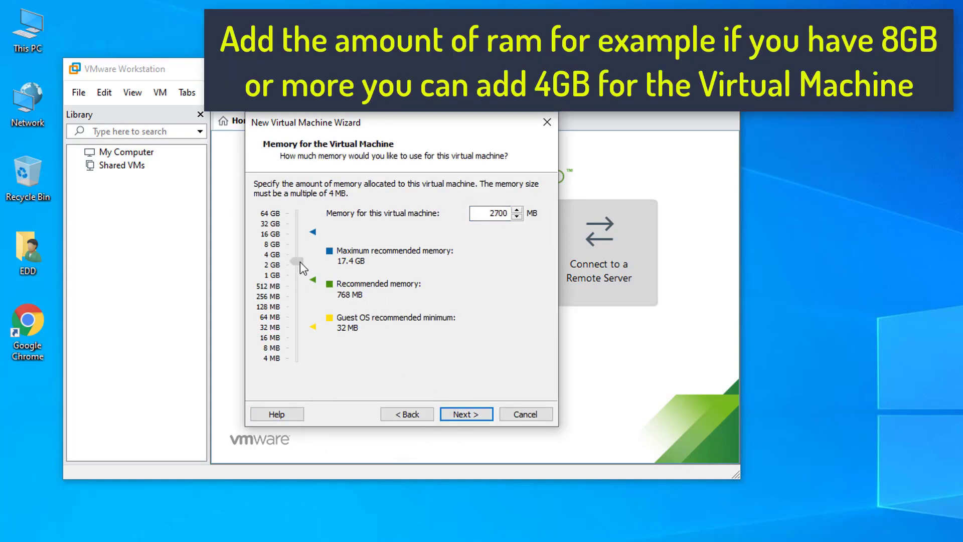
{"action": "left_click", "coordinate": [470, 415]}
Keep the default network and LSI Logic controller, and create a new SATA virtual disk.
{"action": "left_click", "coordinate": [466, 415]}
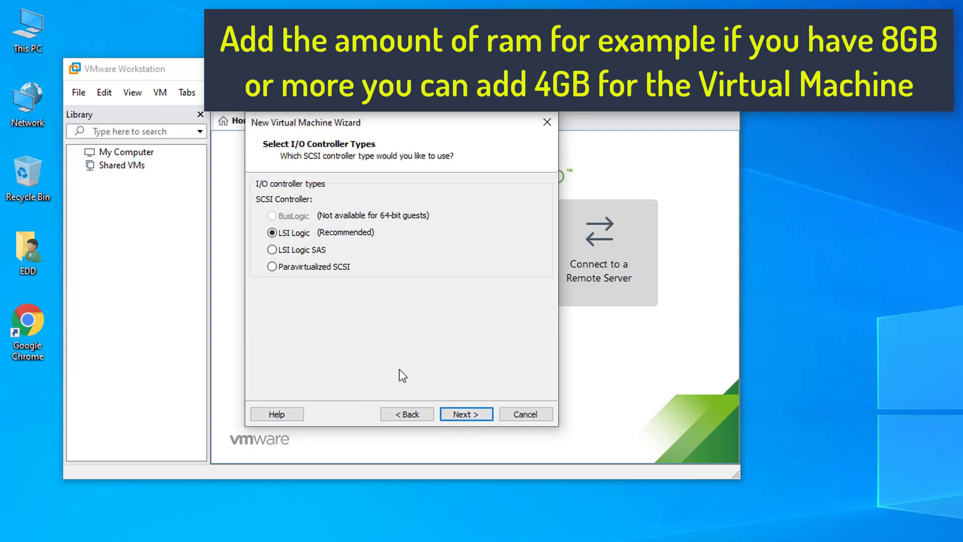
{"action": "left_click", "coordinate": [457, 413]}
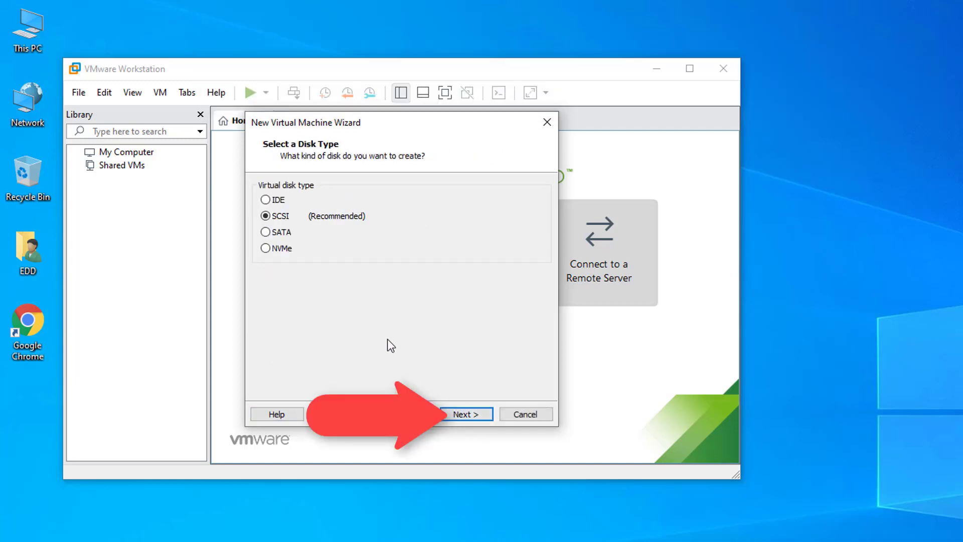
{"action": "left_click", "coordinate": [284, 235]}
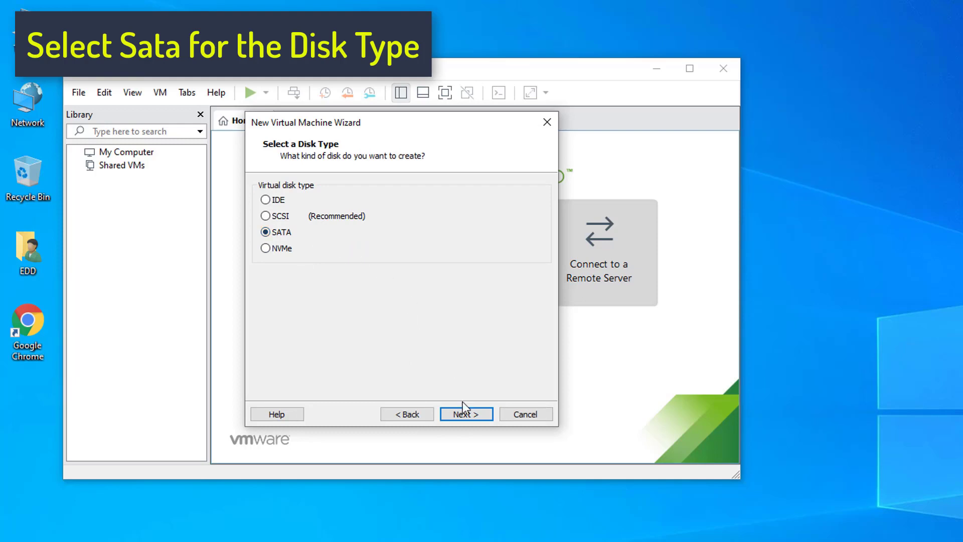
{"action": "left_click", "coordinate": [463, 418]}
{"action": "left_click", "coordinate": [467, 415]}
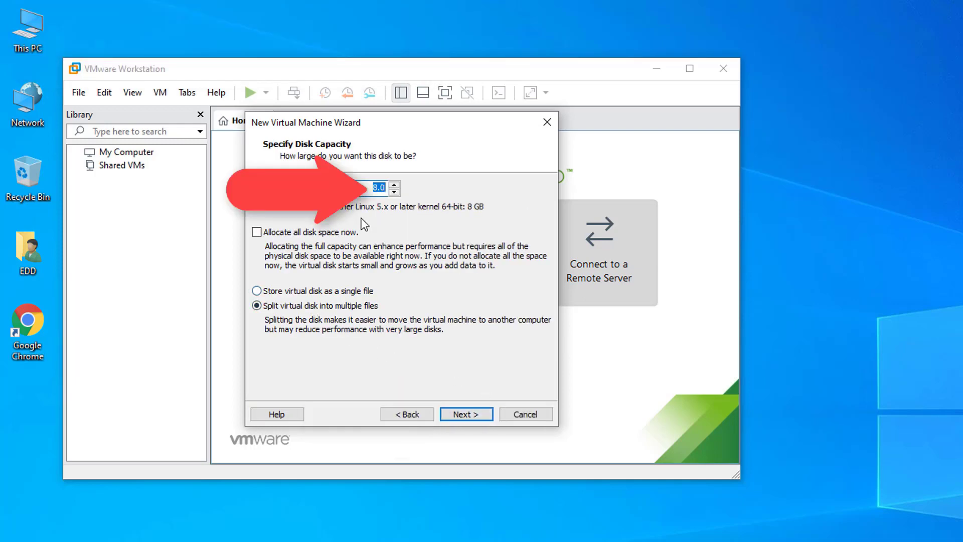
Make the disk 32 GB stored as a single file named Chrome OS.vmdk, and finish the wizard.
{"action": "type", "text": "32"}
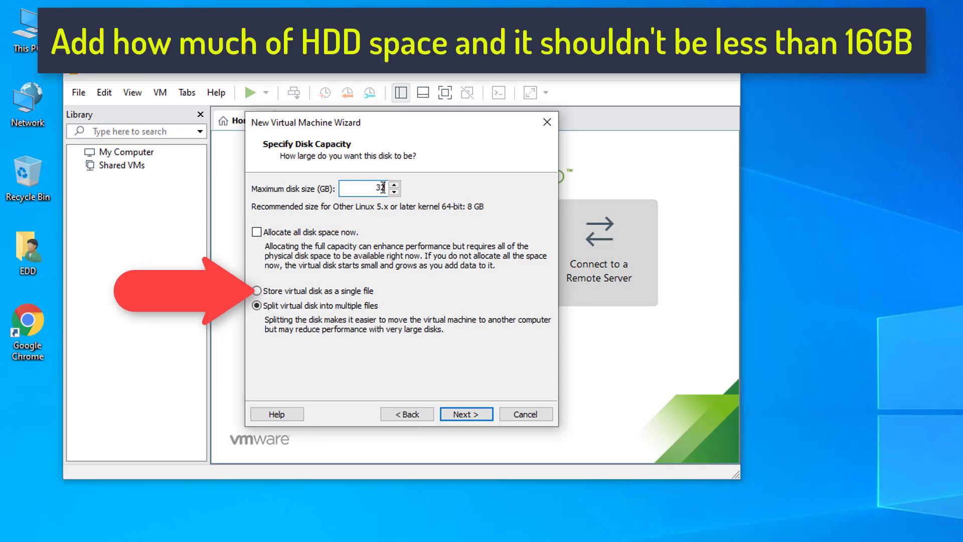
{"action": "left_click", "coordinate": [258, 291]}
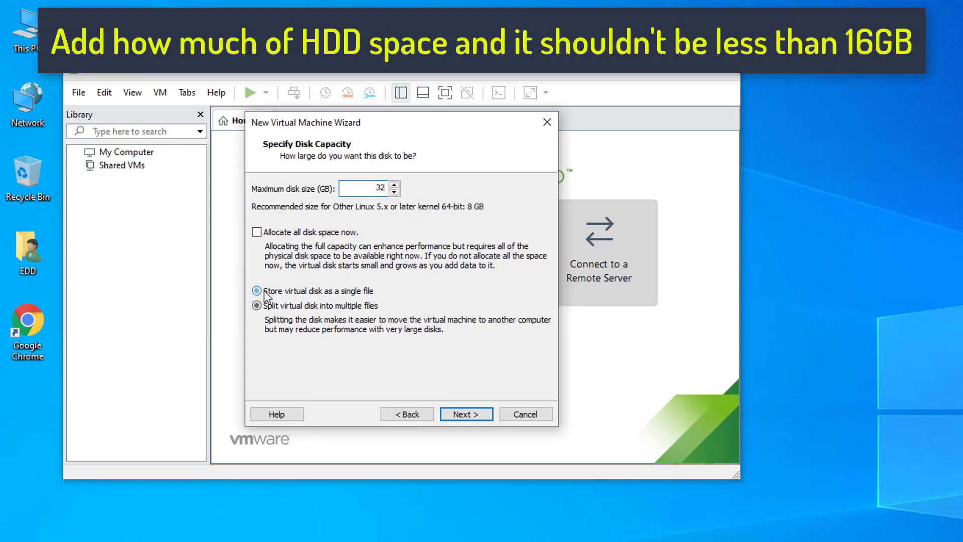
{"action": "left_click", "coordinate": [483, 419]}
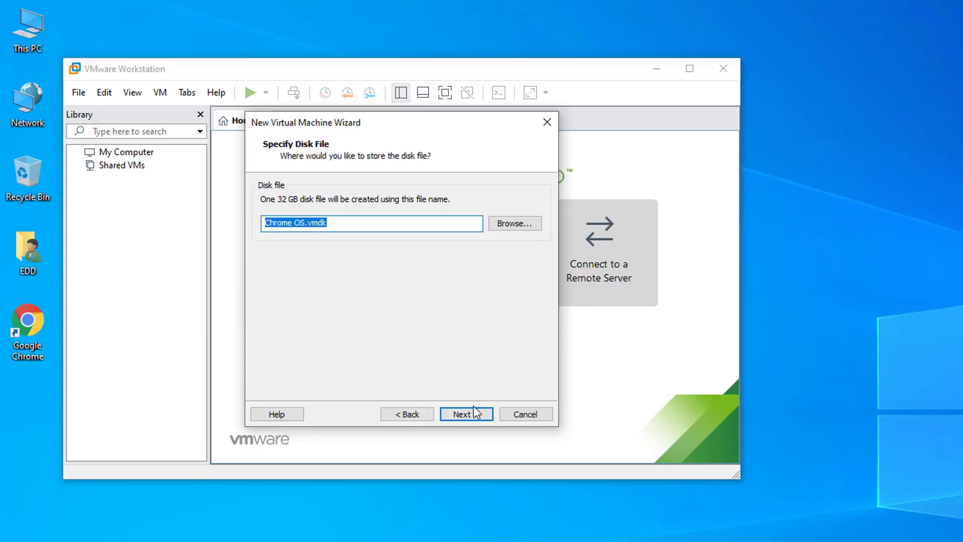
{"action": "left_click", "coordinate": [469, 414]}
{"action": "left_click", "coordinate": [461, 417]}
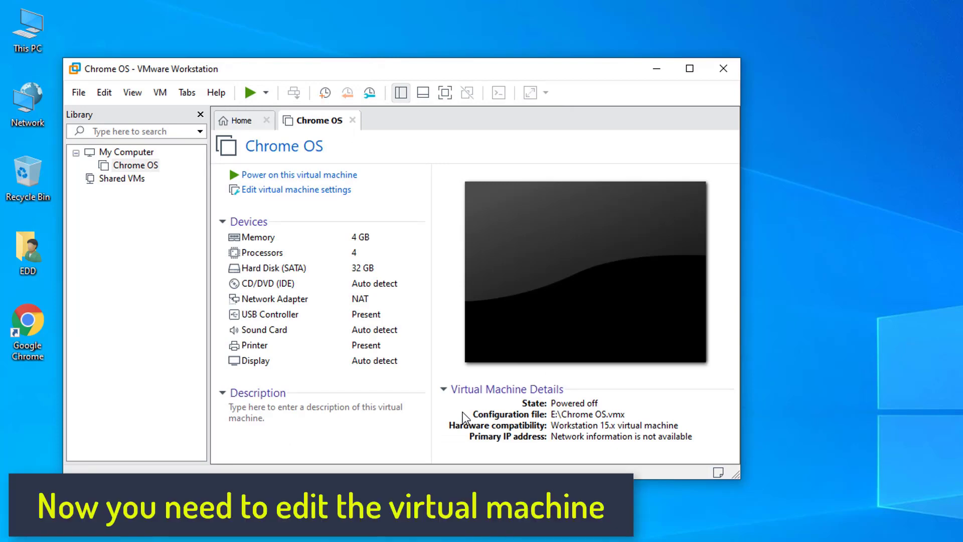
Set the VM's USB controller to USB 3.0 and show all USB input devices.
{"action": "left_click", "coordinate": [300, 190]}
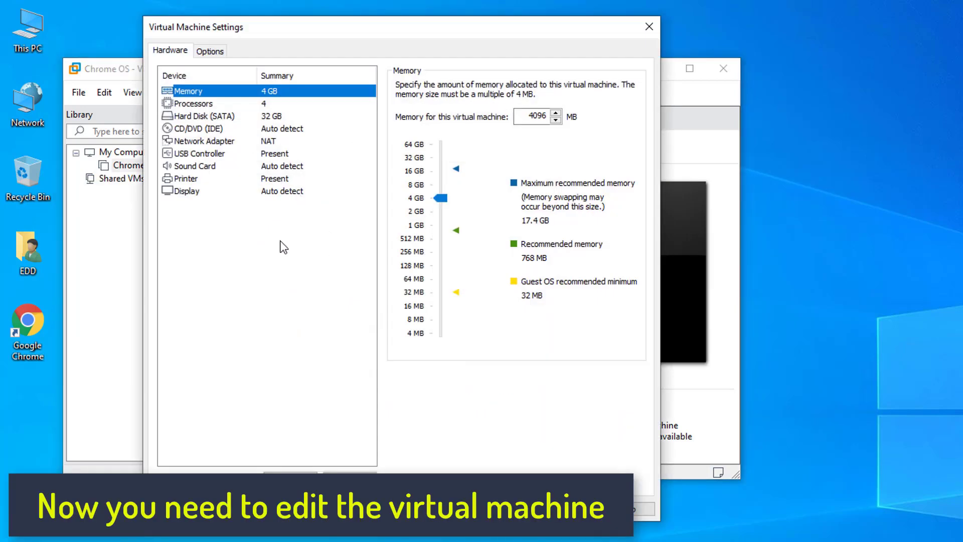
{"action": "left_click", "coordinate": [198, 154]}
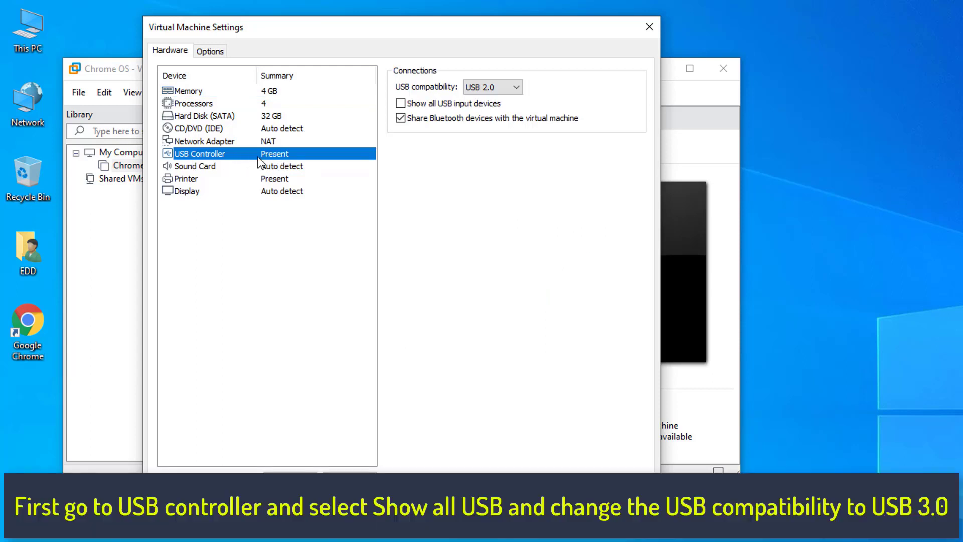
{"action": "left_click", "coordinate": [427, 103]}
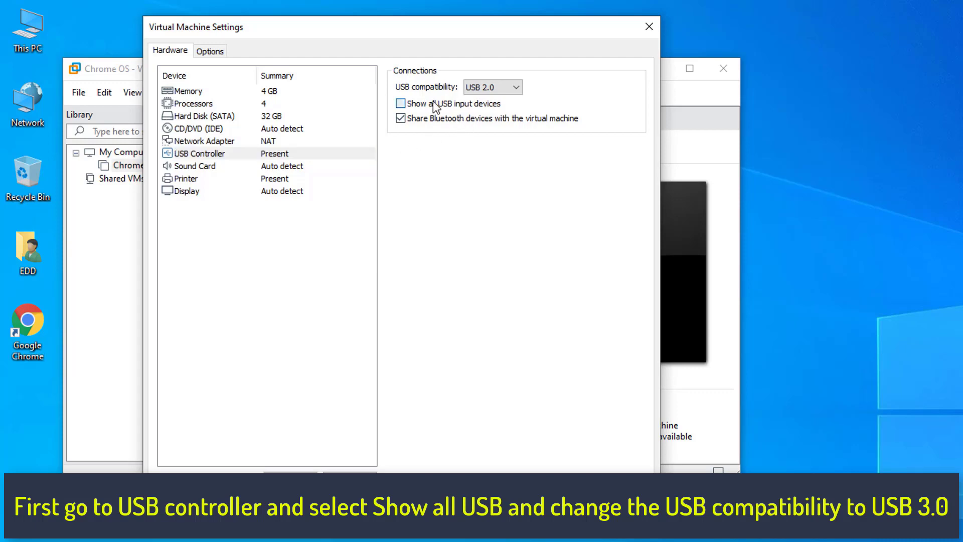
{"action": "left_click", "coordinate": [493, 87]}
{"action": "left_click", "coordinate": [488, 115]}
{"action": "left_click", "coordinate": [230, 154]}
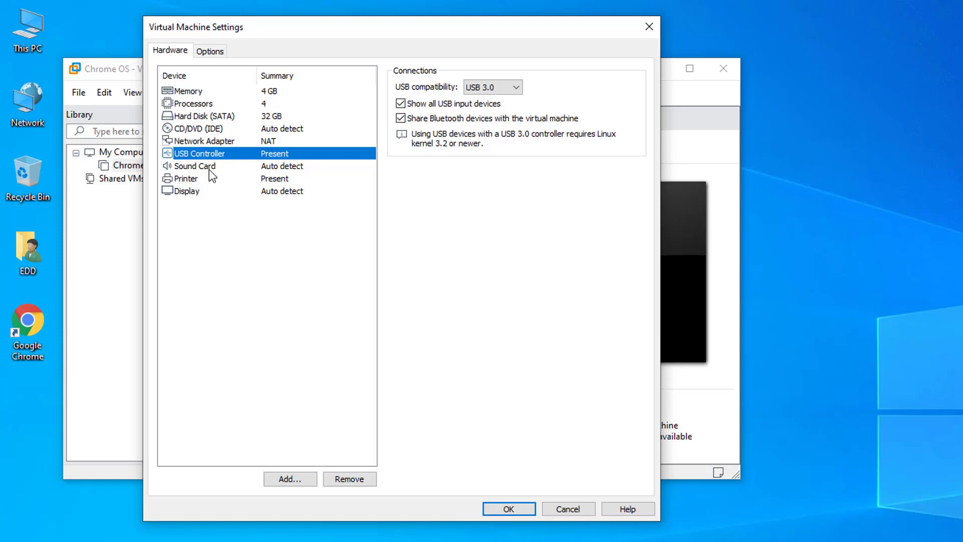
Enable Accelerate 3D graphics with 1 GB of graphics memory.
{"action": "left_click", "coordinate": [203, 190]}
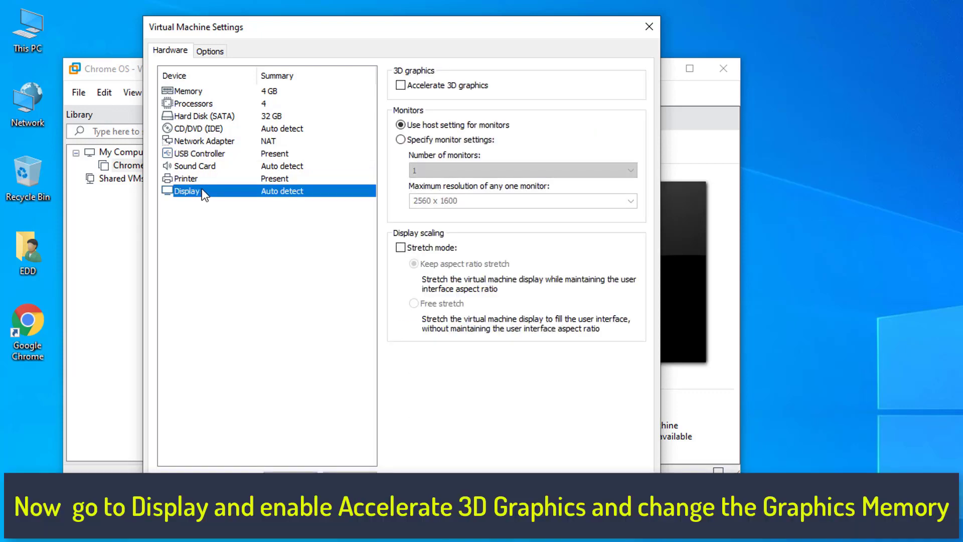
{"action": "left_click", "coordinate": [406, 90]}
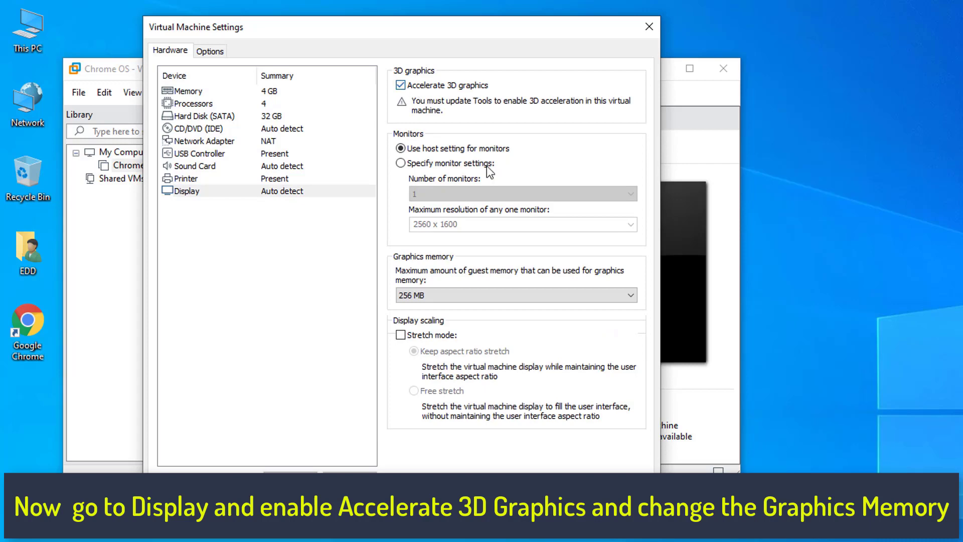
{"action": "left_click", "coordinate": [426, 297]}
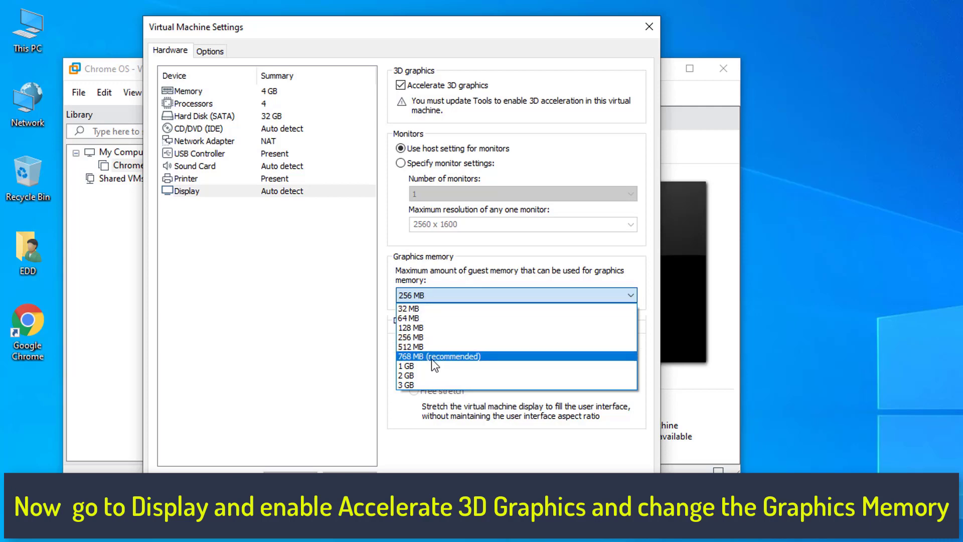
{"action": "left_click", "coordinate": [418, 365]}
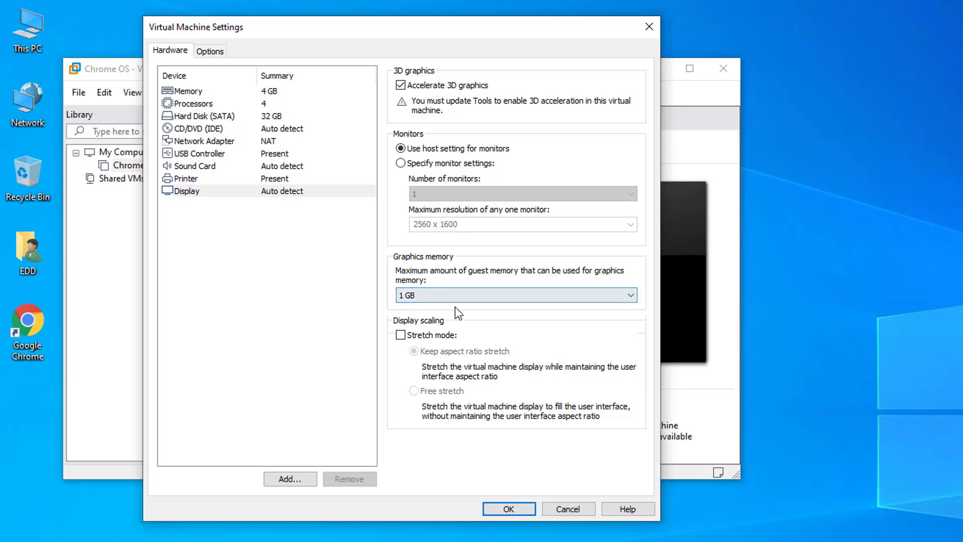
{"action": "left_click", "coordinate": [211, 52]}
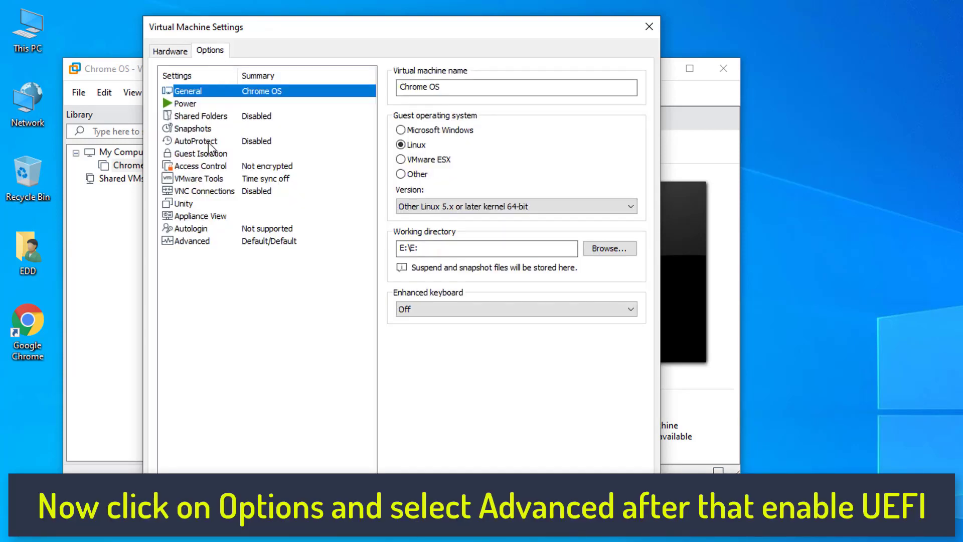
In the Advanced options, change the firmware type from BIOS to UEFI.
{"action": "left_click", "coordinate": [193, 241]}
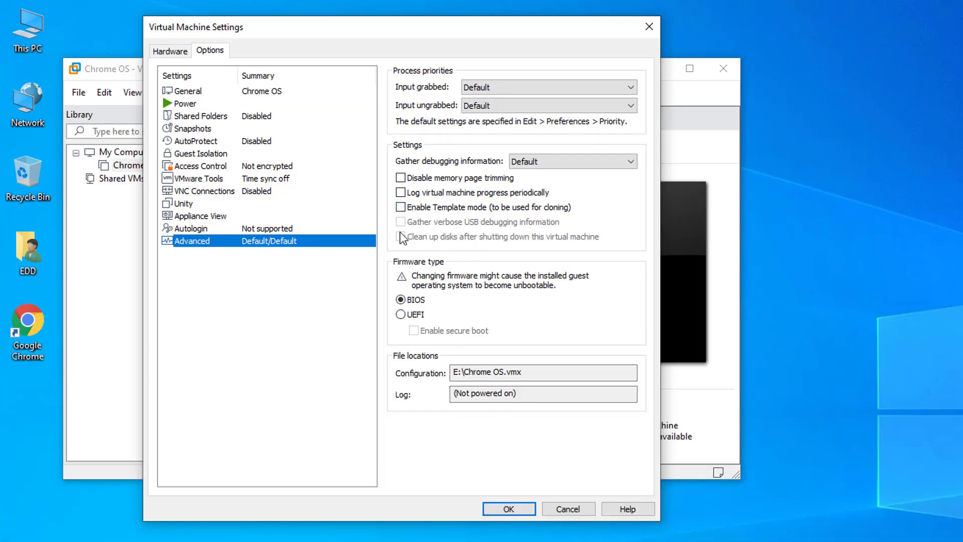
{"action": "left_click", "coordinate": [401, 315]}
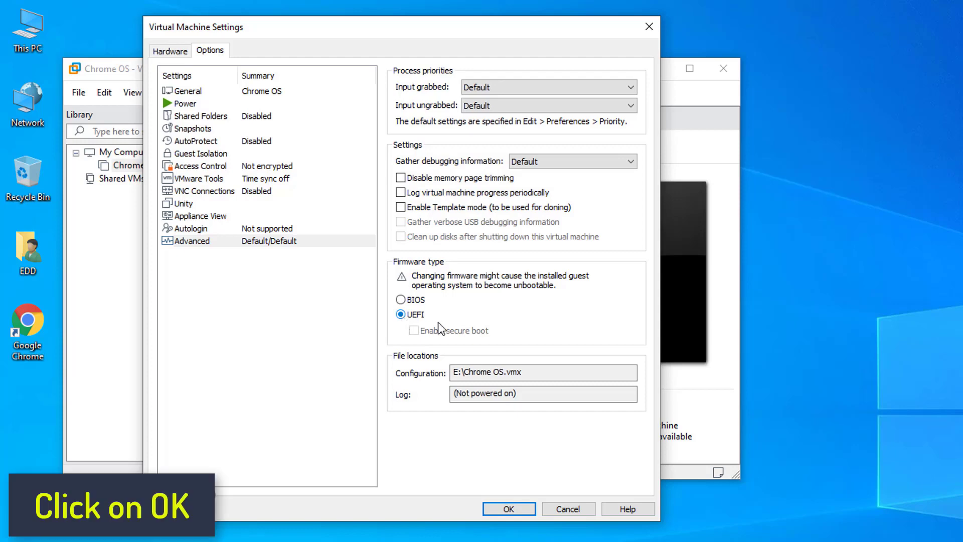
Save the VM settings with OK and bring up the VM menu's Power submenu.
{"action": "left_click", "coordinate": [508, 508]}
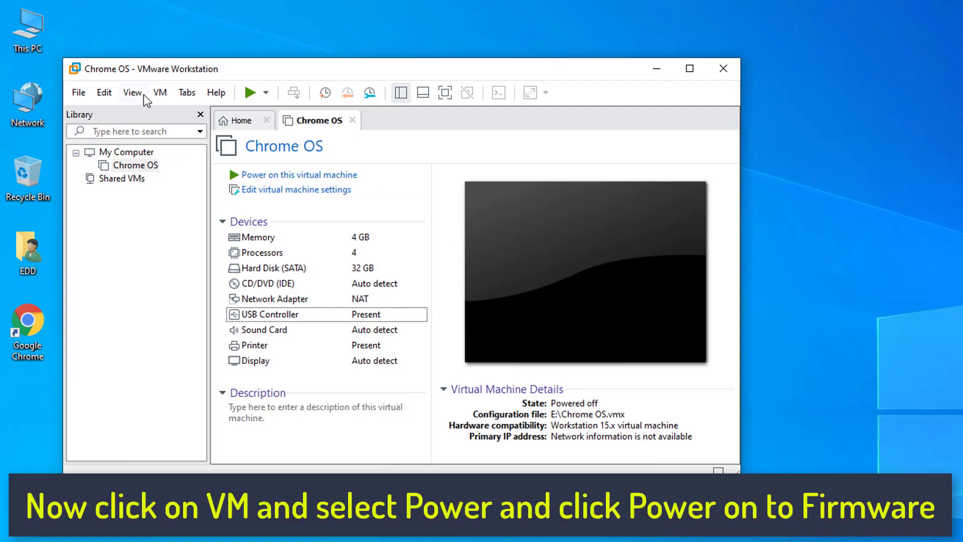
{"action": "left_click", "coordinate": [160, 92]}
{"action": "mouse_move", "coordinate": [172, 112]}
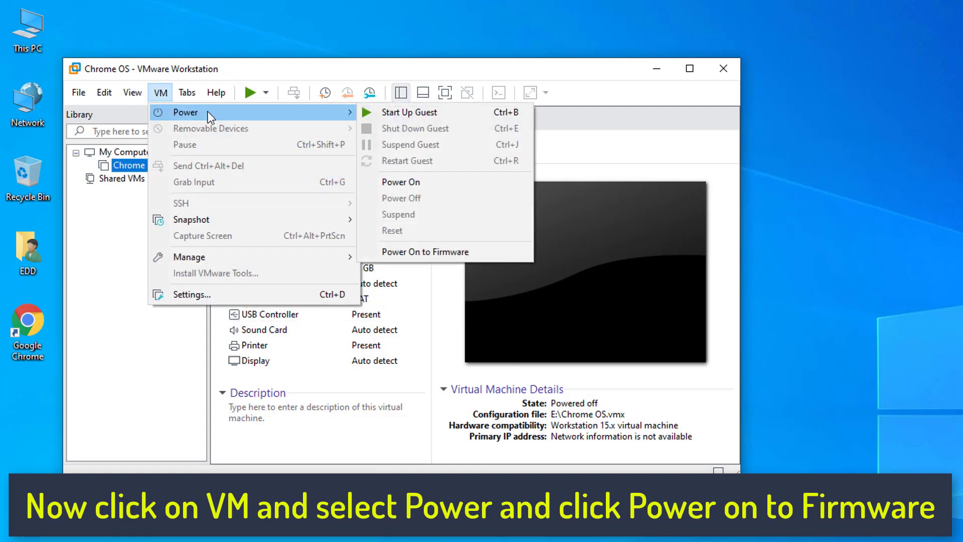
Choose Power On to Firmware to start the Chrome OS VM in the EFI Boot Manager.
{"action": "left_click", "coordinate": [415, 259]}
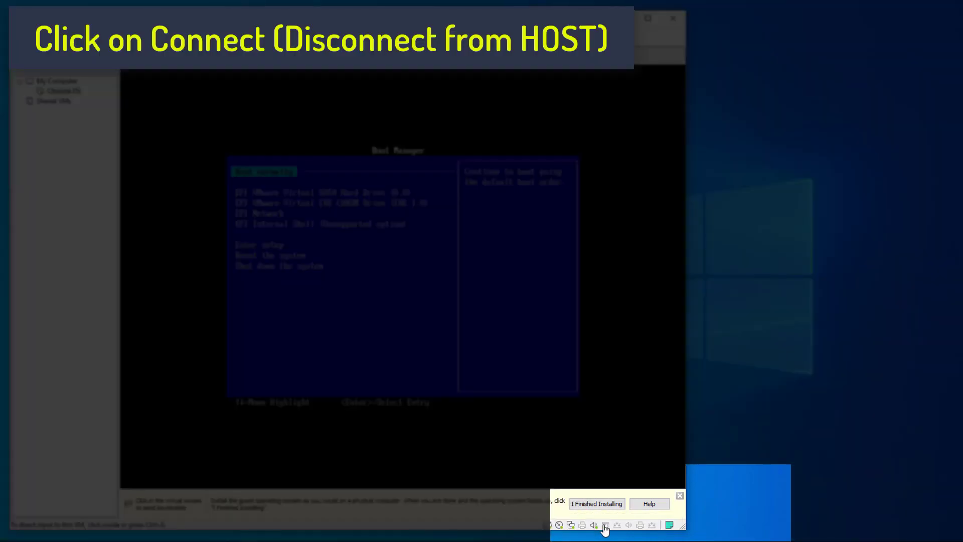
Connect the USB DISK flash drive to the VM, disconnecting it from the host.
{"action": "left_click", "coordinate": [604, 526]}
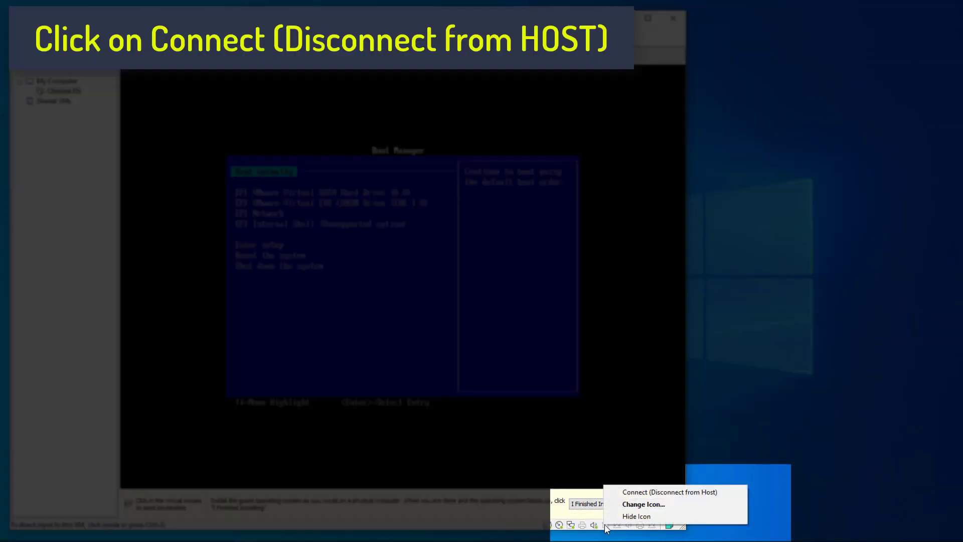
{"action": "left_click", "coordinate": [630, 492]}
{"action": "left_click", "coordinate": [296, 287]}
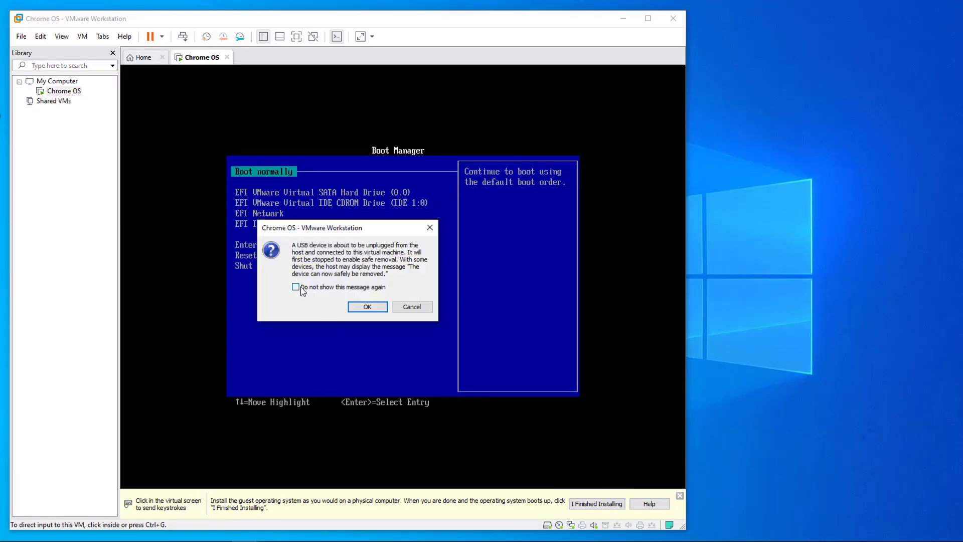
{"action": "left_click", "coordinate": [368, 306]}
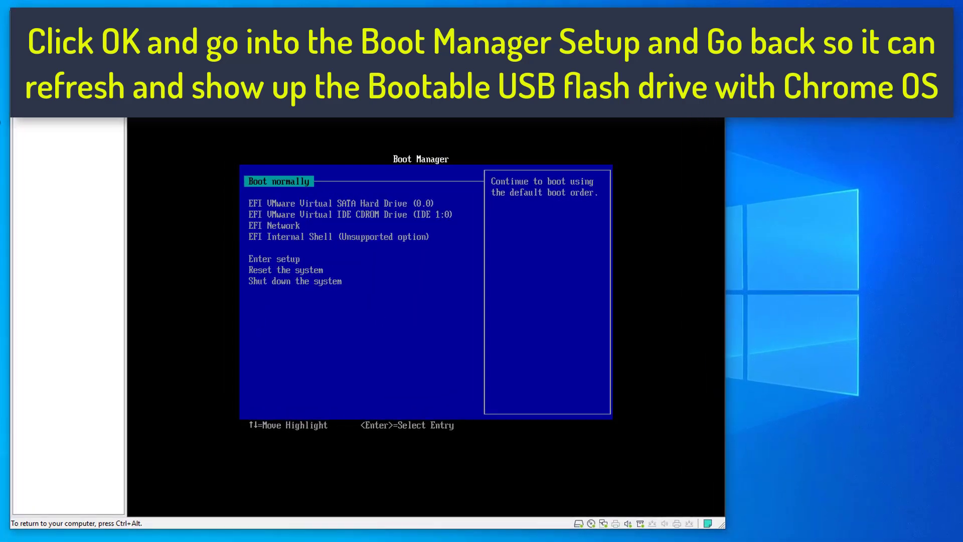
Refresh the Boot Manager via setup and boot from the EFI USB Device entry.
{"action": "key", "text": "Down"}
{"action": "key", "text": "Down"}
{"action": "key", "text": "Down"}
{"action": "key", "text": "Down"}
{"action": "key", "text": "Down"}
{"action": "key", "text": "Return"}
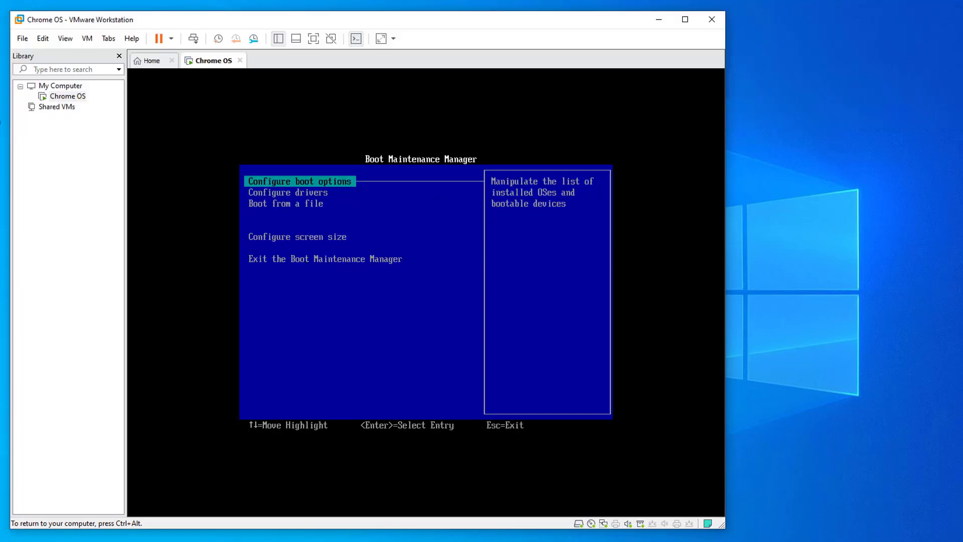
{"action": "key", "text": "Down"}
{"action": "key", "text": "Down"}
{"action": "key", "text": "Escape"}
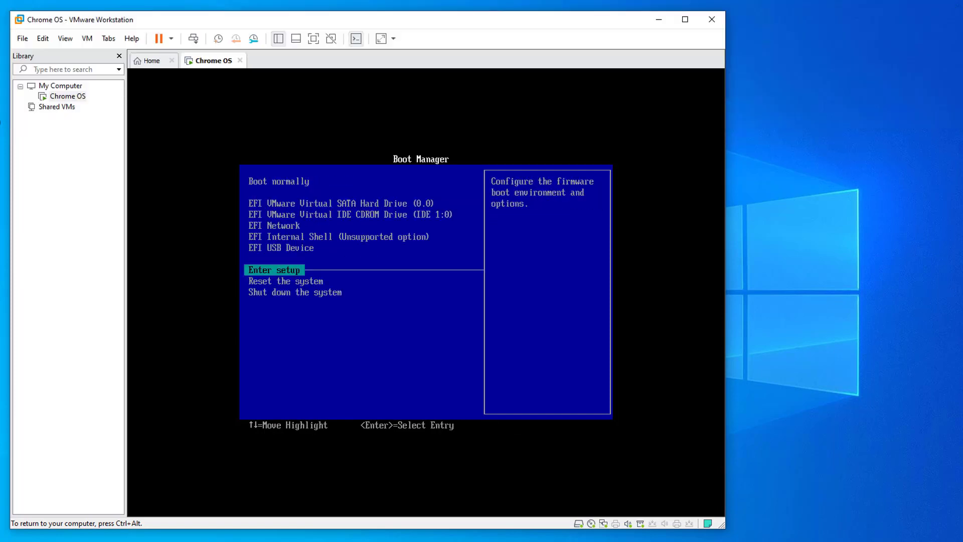
{"action": "key", "text": "Up"}
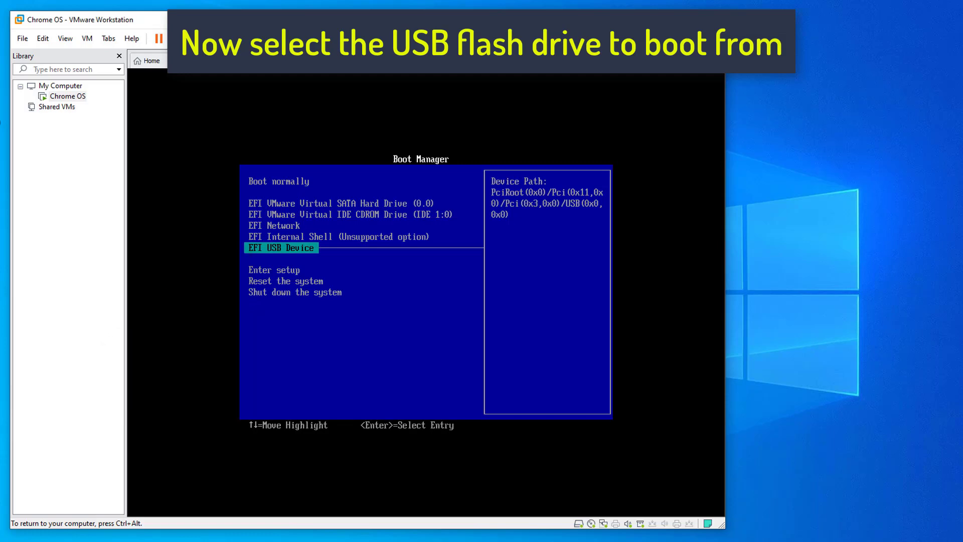
{"action": "key", "text": "Return"}
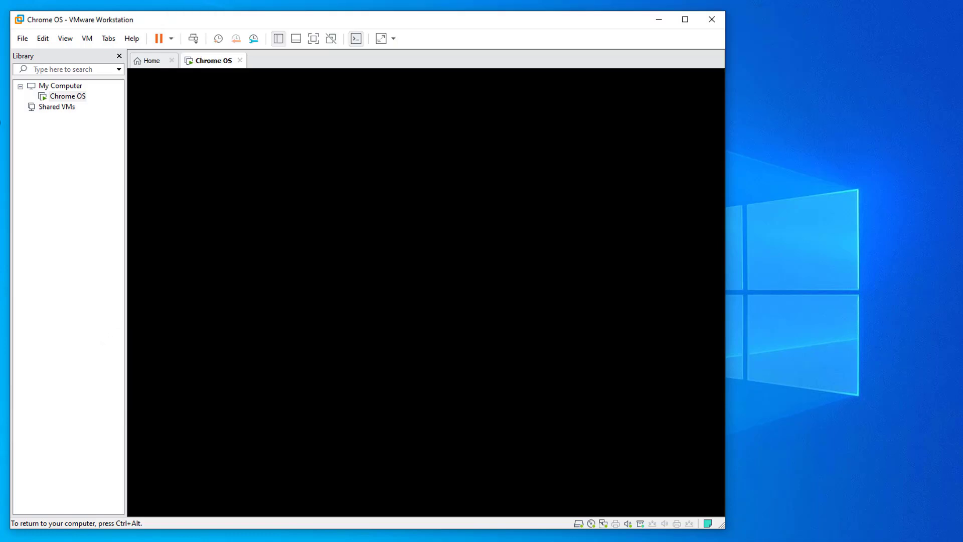
Return input to the CloudReady guest and open its quick-settings panel from the clock.
{"action": "key", "text": "ctrl+alt"}
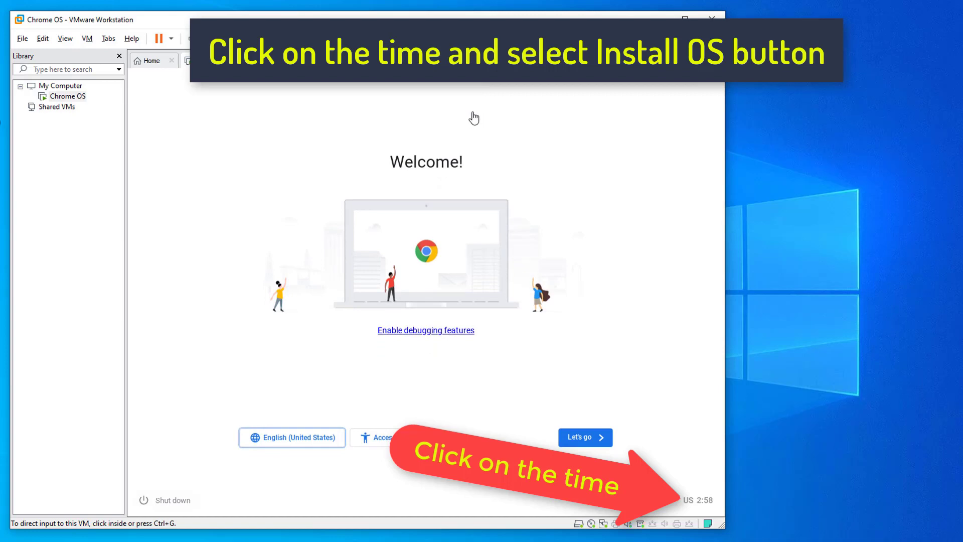
{"action": "left_click", "coordinate": [689, 499]}
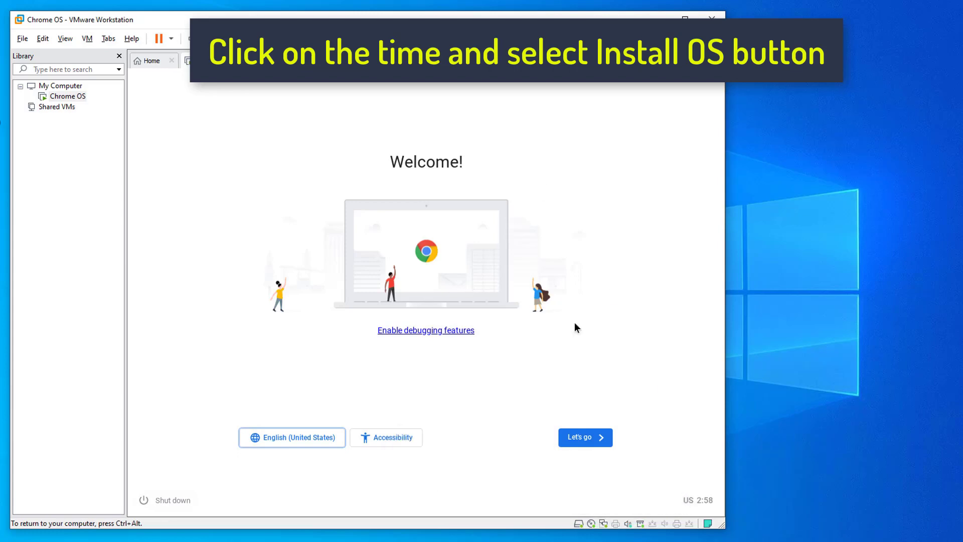
{"action": "left_click", "coordinate": [704, 499]}
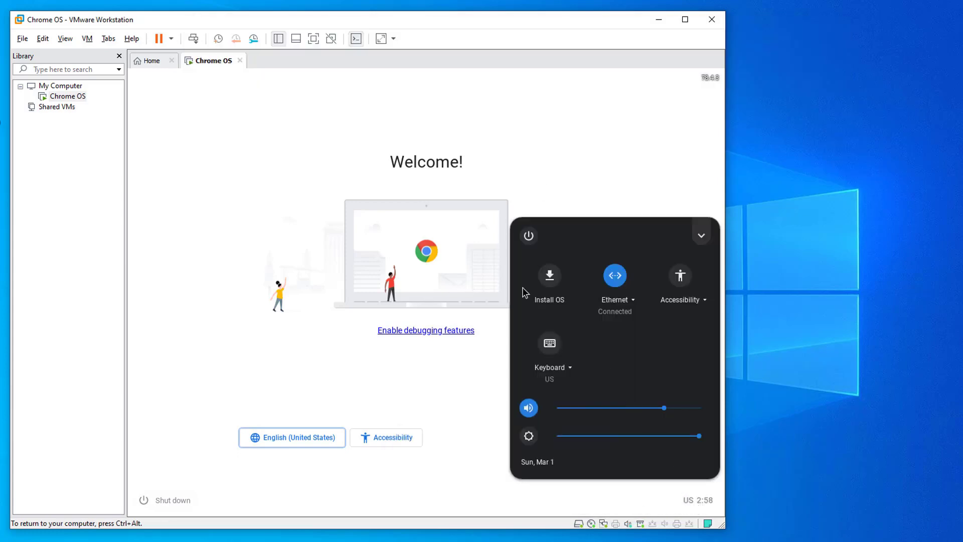
Choose Install OS and confirm erasing the hard drive to install CloudReady.
{"action": "left_click", "coordinate": [549, 276]}
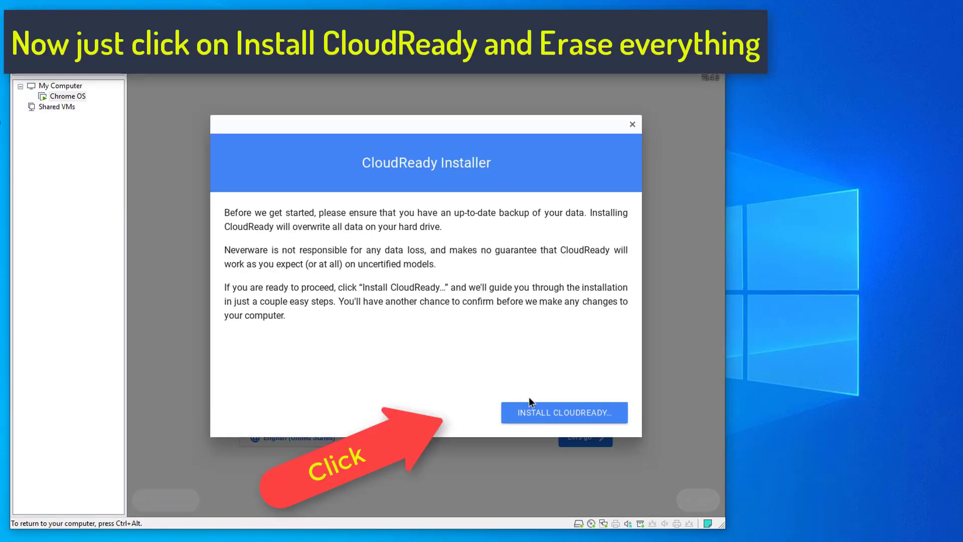
{"action": "left_click", "coordinate": [555, 412]}
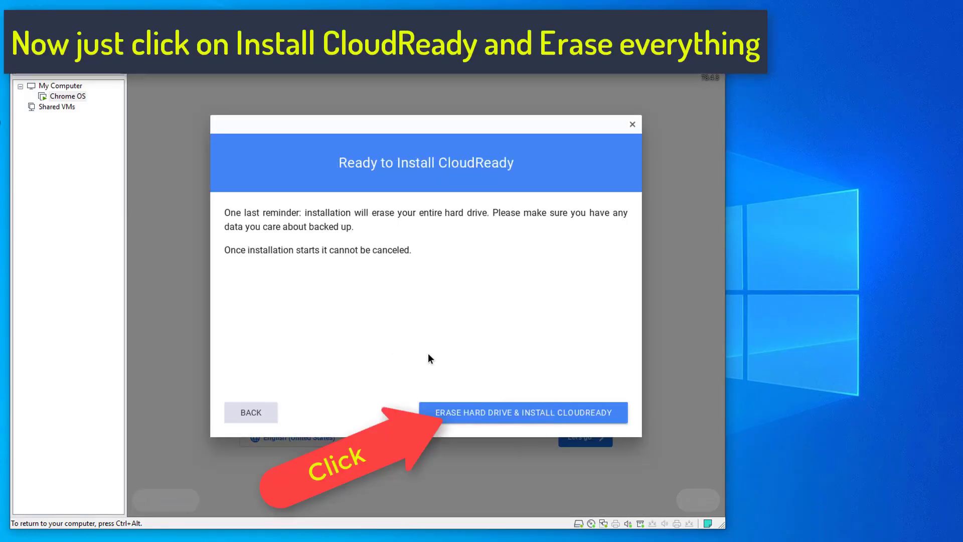
{"action": "left_click", "coordinate": [550, 414]}
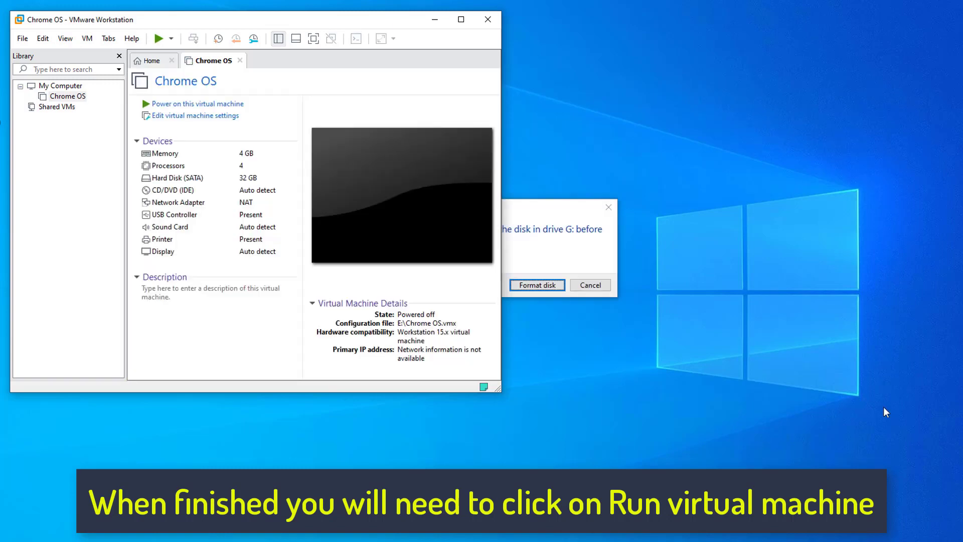
Cancel the Windows Format disk prompt and power the Chrome OS VM back on.
{"action": "left_click", "coordinate": [591, 285]}
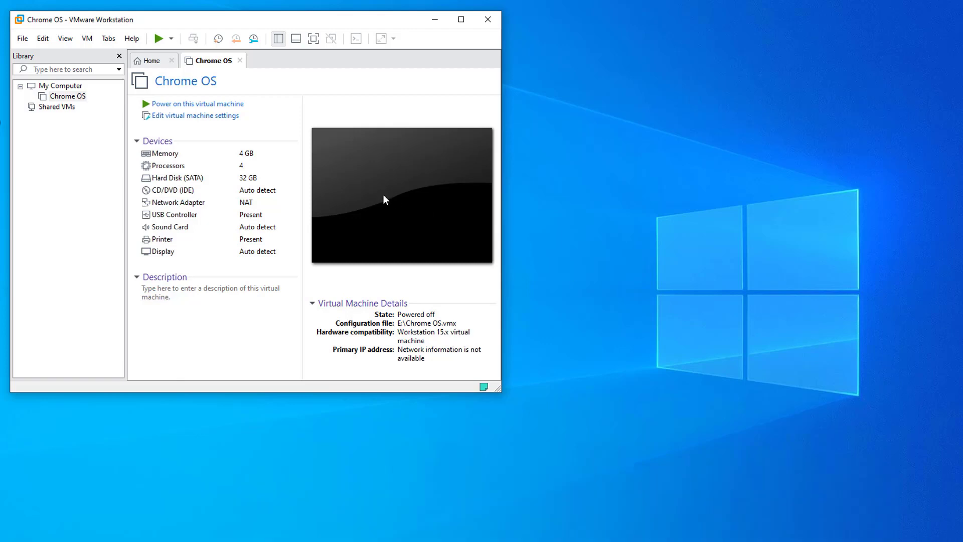
{"action": "left_click", "coordinate": [185, 104]}
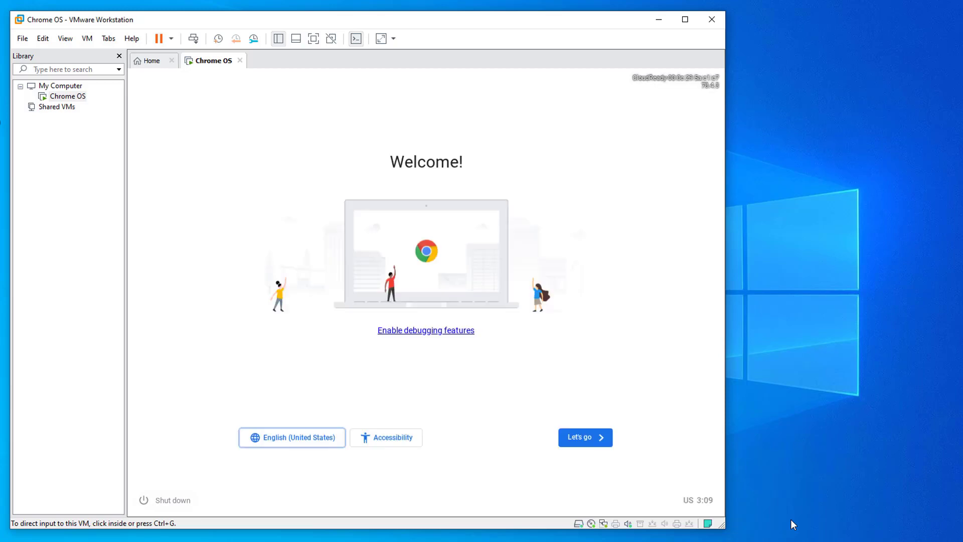
Start CloudReady setup, continue on the Ethernet network, and accept data collection.
{"action": "left_click", "coordinate": [594, 439]}
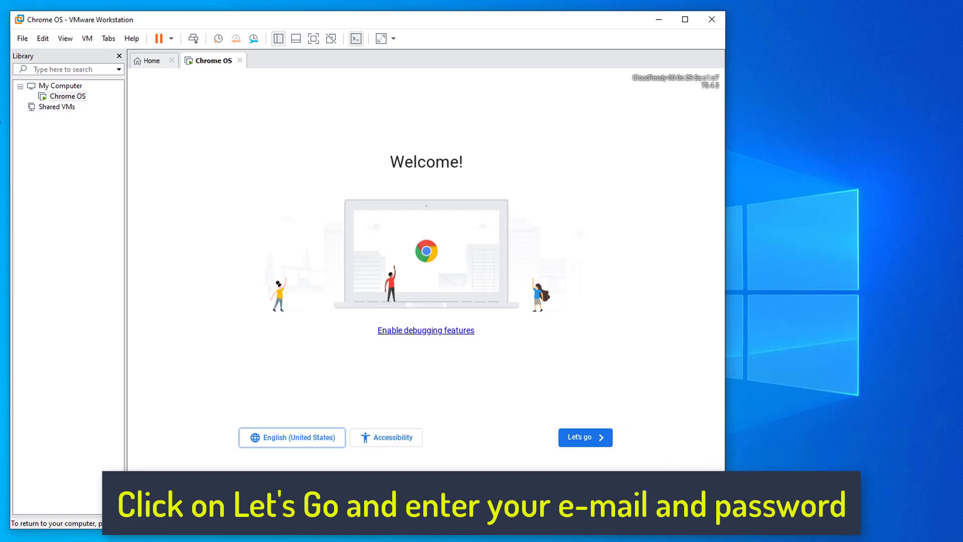
{"action": "left_click", "coordinate": [577, 438]}
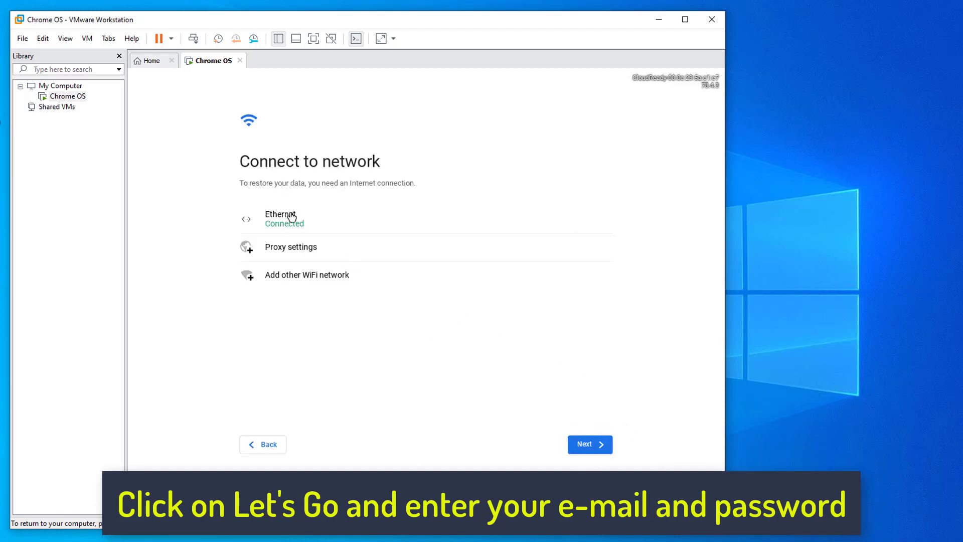
{"action": "left_click", "coordinate": [596, 450]}
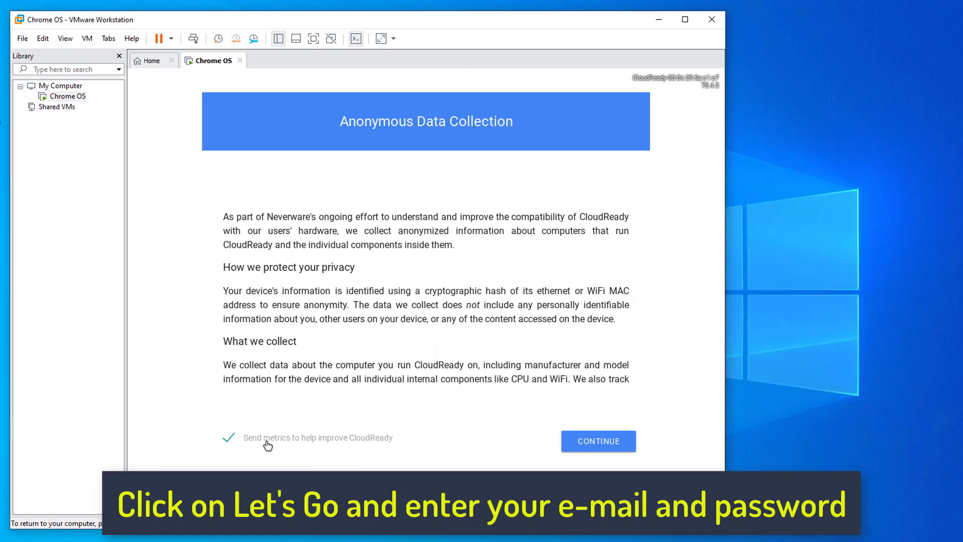
{"action": "left_click", "coordinate": [615, 440]}
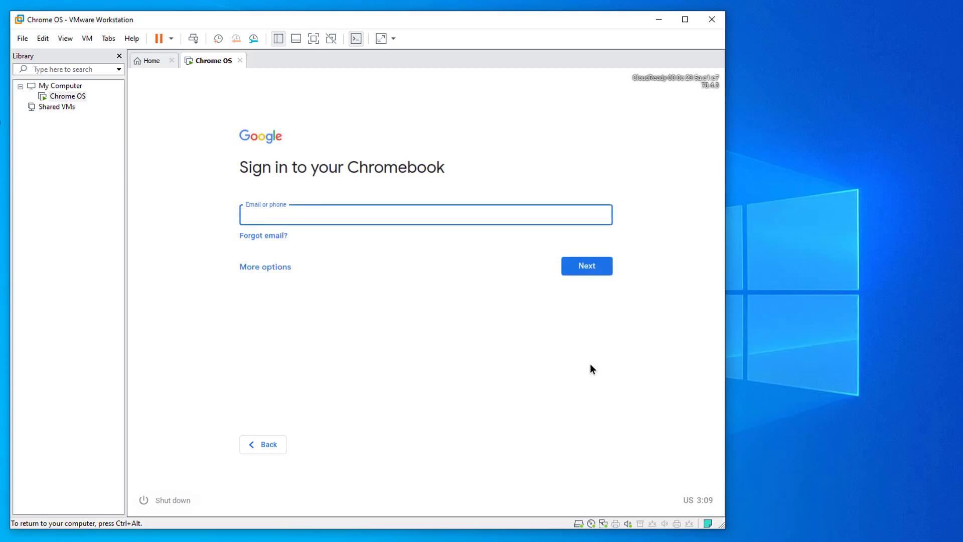
Sign in by submitting the Google account e-mail and then the password.
{"action": "key", "text": "Return"}
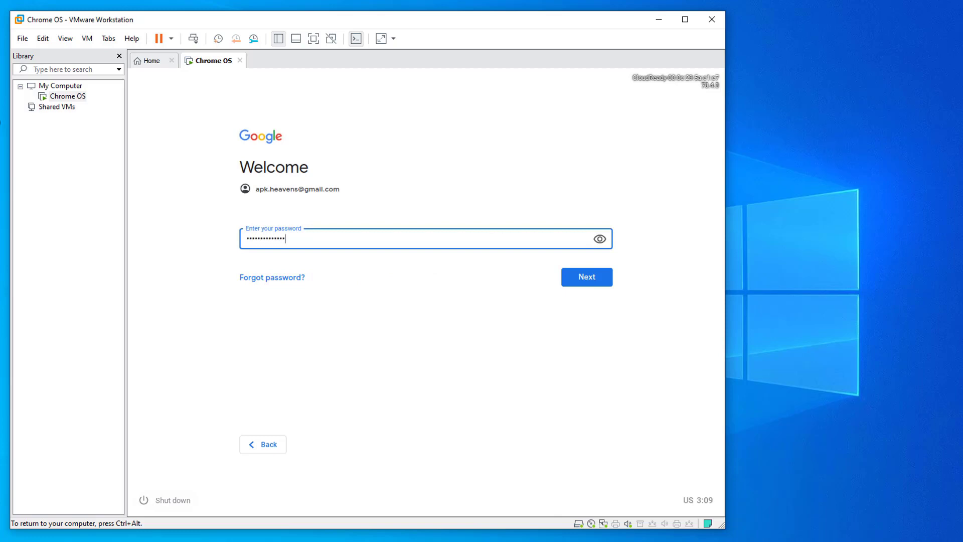
{"action": "key", "text": "Return"}
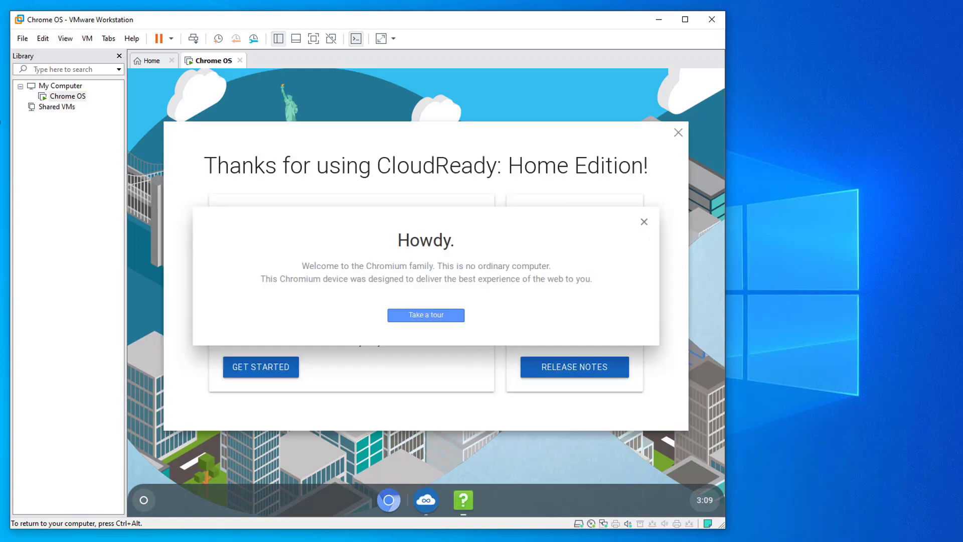
Take the quick desktop tour through to Finish.
{"action": "left_click", "coordinate": [433, 315]}
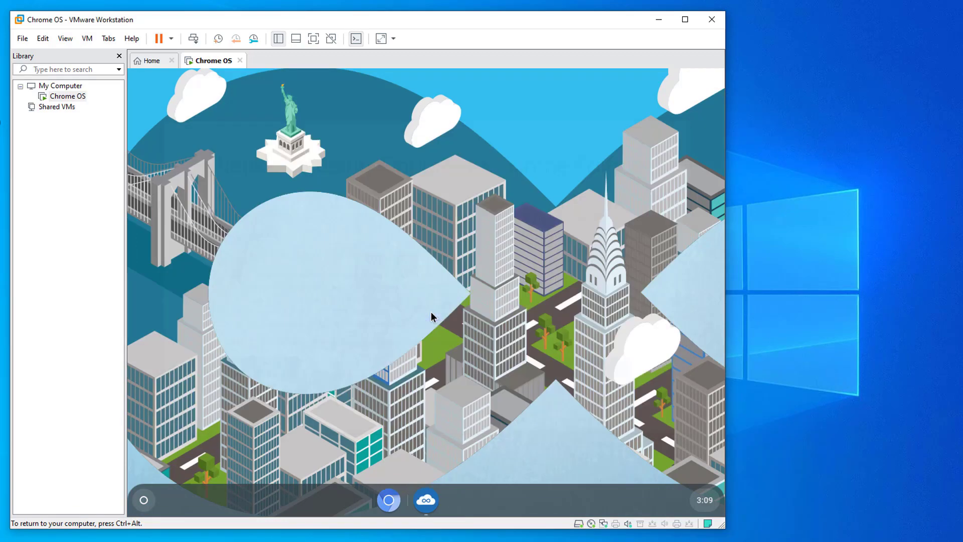
{"action": "left_click", "coordinate": [339, 480]}
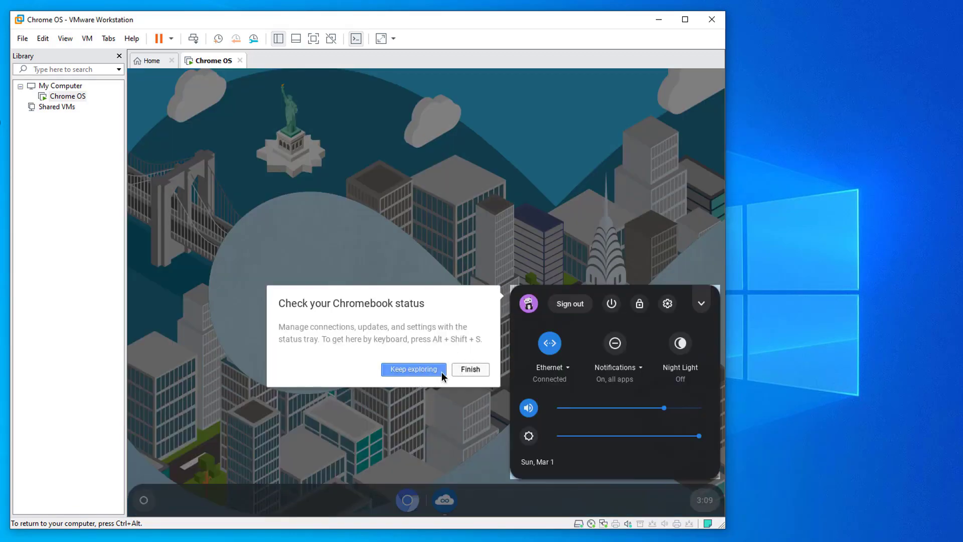
{"action": "left_click", "coordinate": [479, 369]}
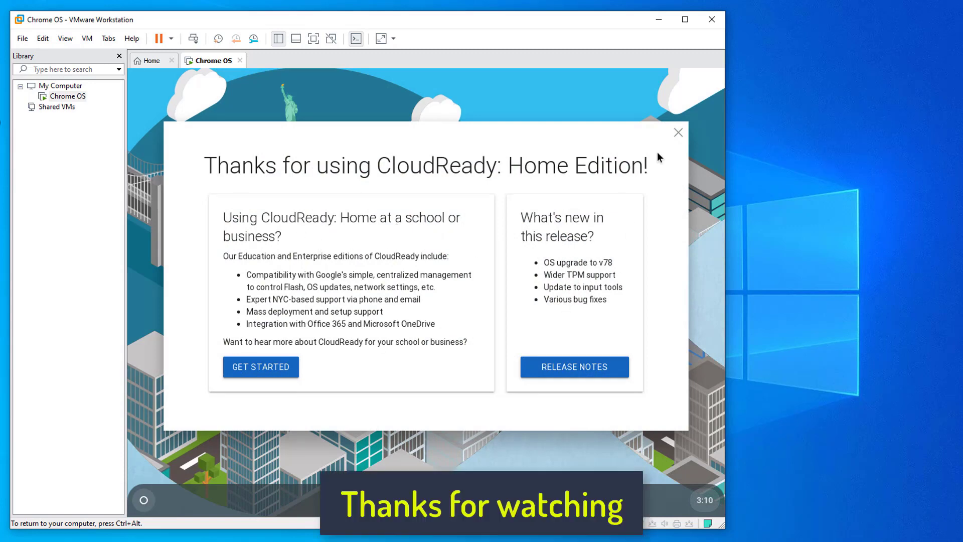
Open the Get Started page, remove the Pushbullet extension, and close the browser and welcome dialog.
{"action": "left_click", "coordinate": [261, 369]}
{"action": "left_click", "coordinate": [683, 196]}
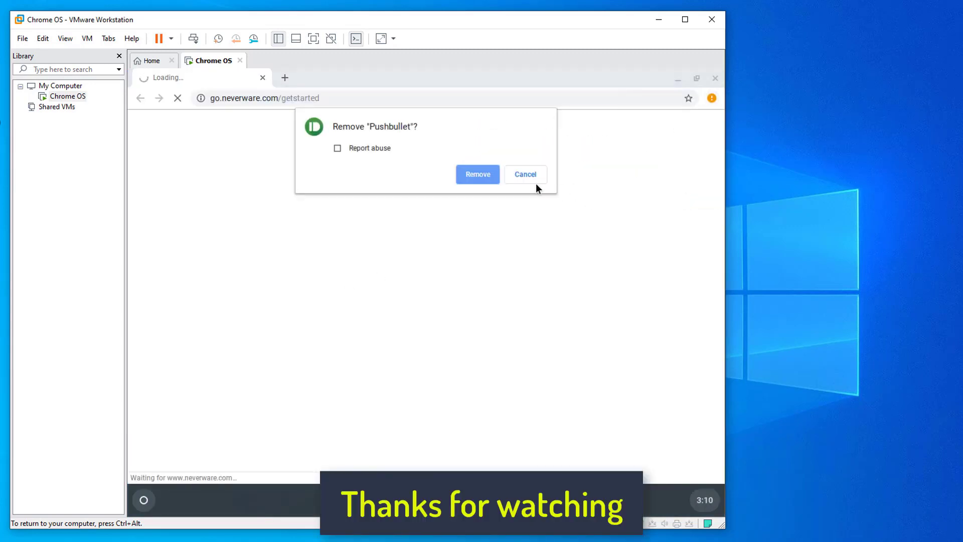
{"action": "left_click", "coordinate": [478, 175]}
{"action": "left_click", "coordinate": [716, 78]}
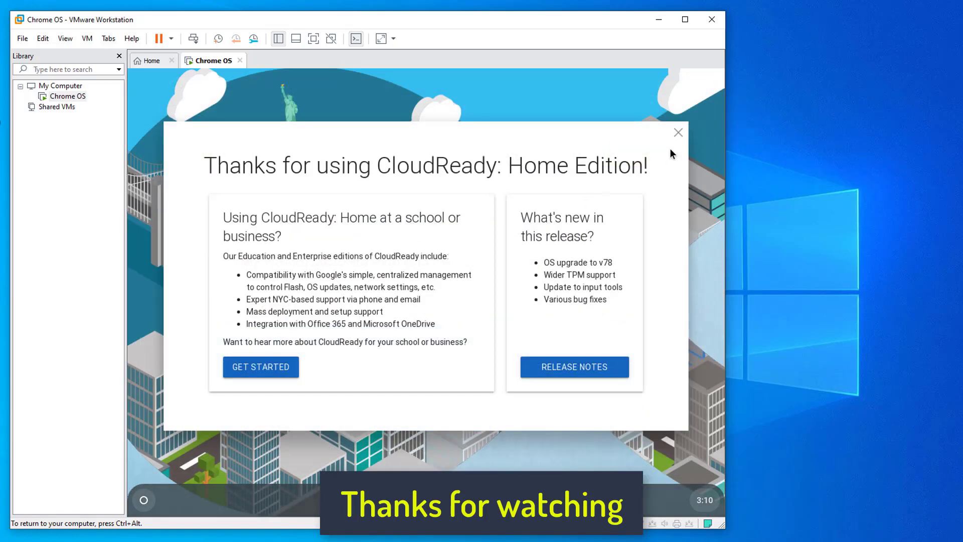
{"action": "left_click", "coordinate": [678, 132]}
Expand the app launcher to all apps, close it, and open Settings from the status panel.
{"action": "left_click", "coordinate": [144, 500]}
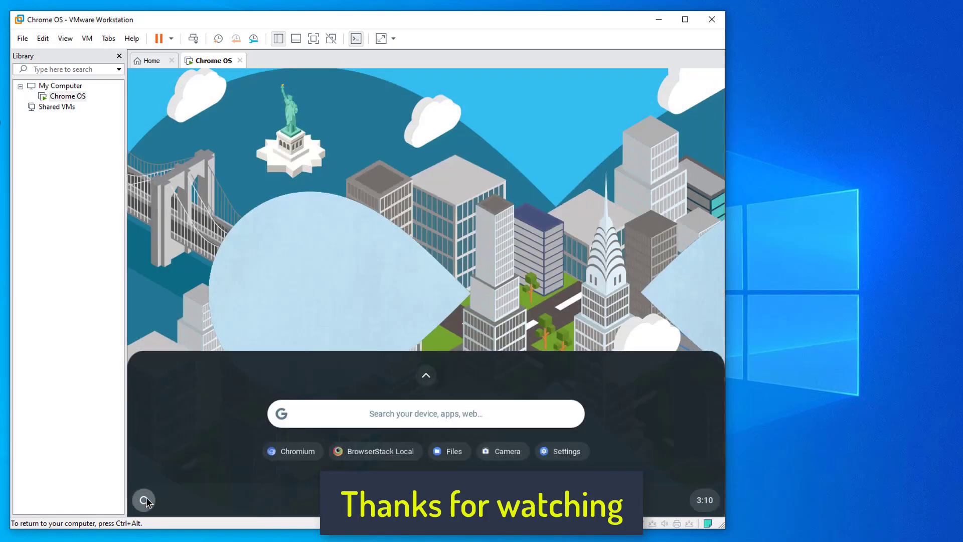
{"action": "left_click", "coordinate": [428, 376]}
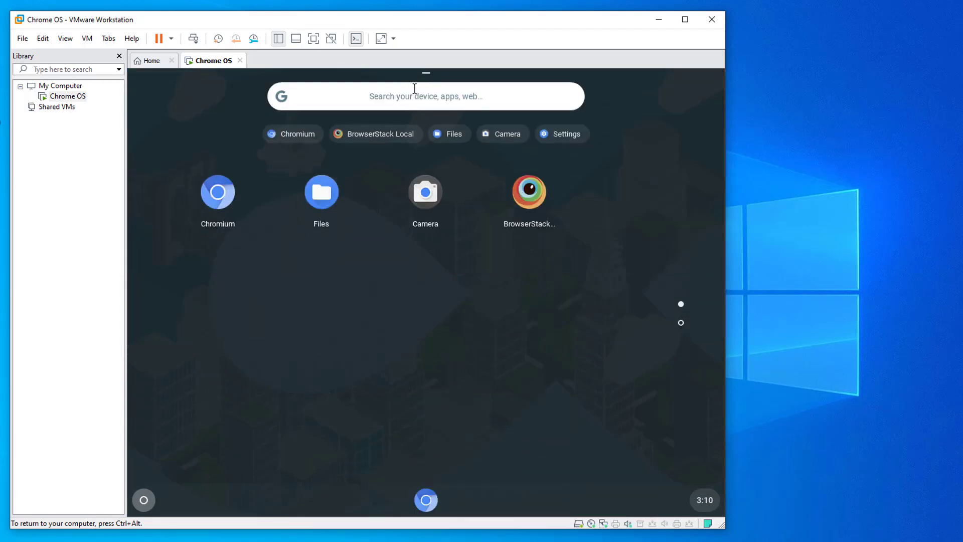
{"action": "left_click", "coordinate": [143, 500]}
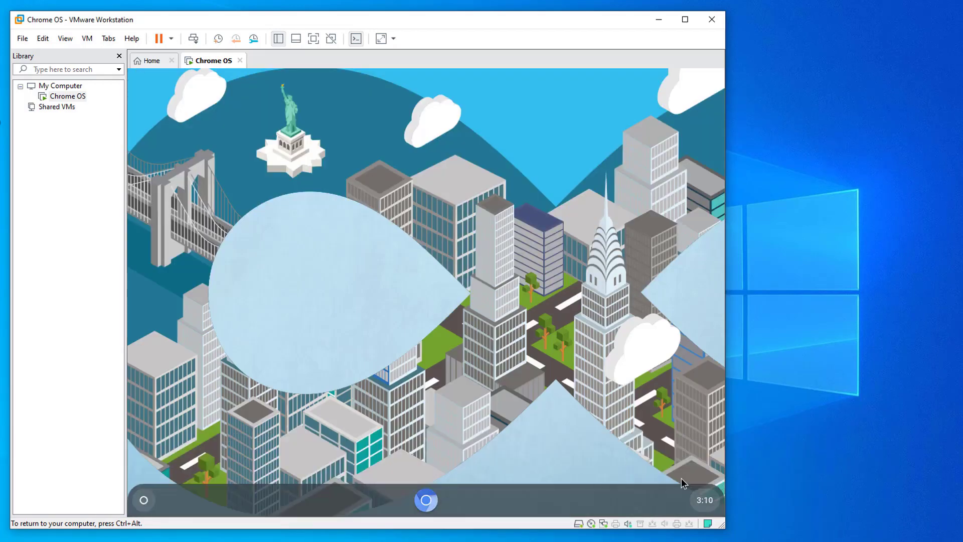
{"action": "left_click", "coordinate": [705, 500]}
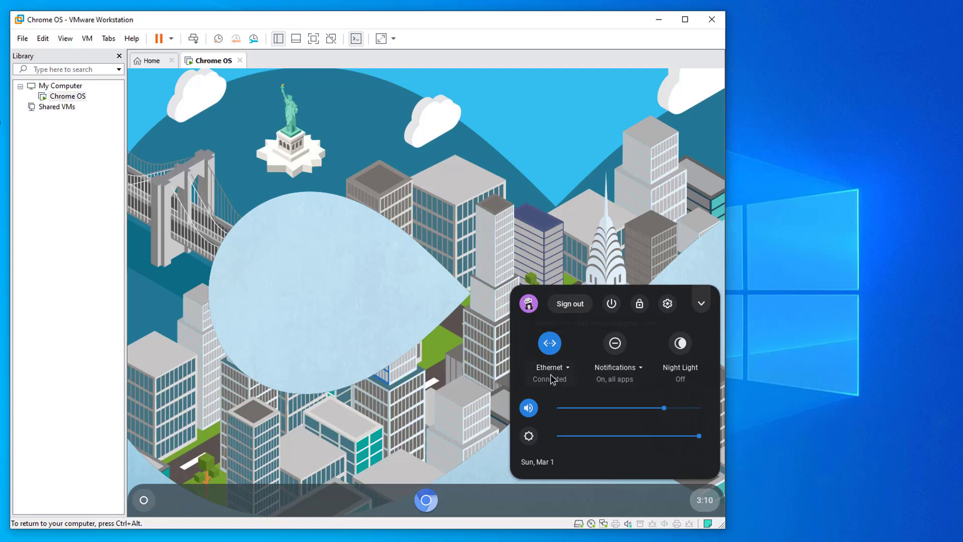
{"action": "left_click", "coordinate": [667, 303]}
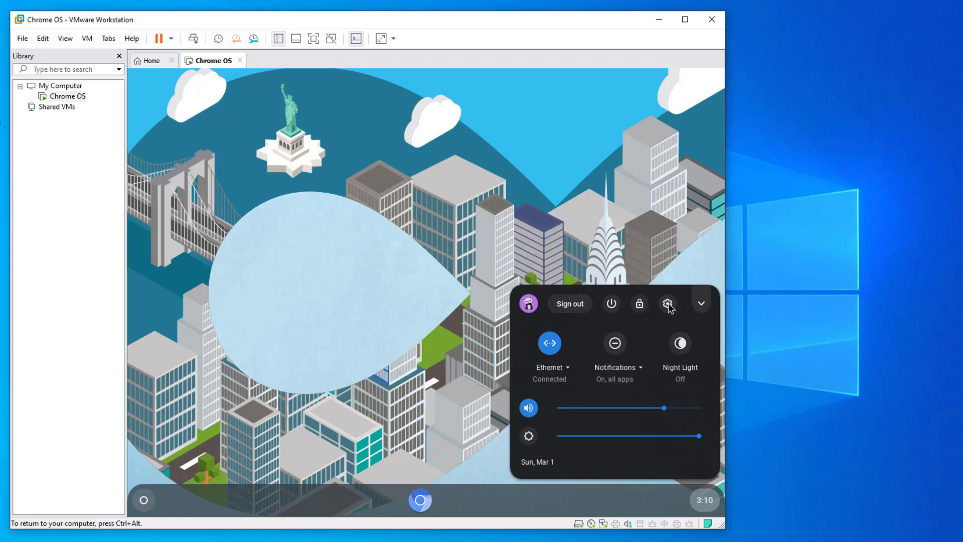
Browse the Settings sections from Bluetooth through About CloudReady, then close Settings.
{"action": "scroll", "coordinate": [430, 301], "scroll_direction": "down", "scroll_amount": 3}
{"action": "scroll", "coordinate": [433, 303], "scroll_direction": "down", "scroll_amount": 10}
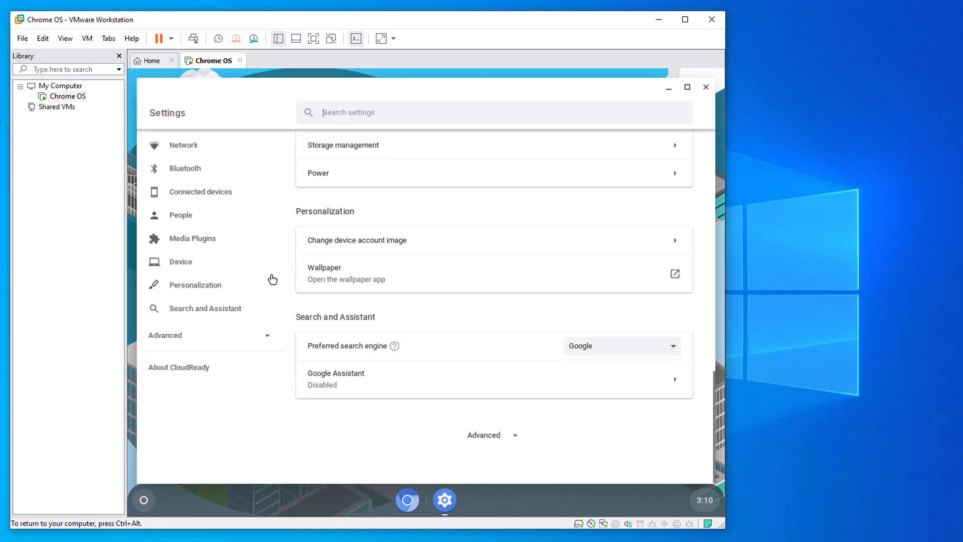
{"action": "left_click", "coordinate": [185, 168]}
{"action": "left_click", "coordinate": [181, 216]}
{"action": "left_click", "coordinate": [190, 238]}
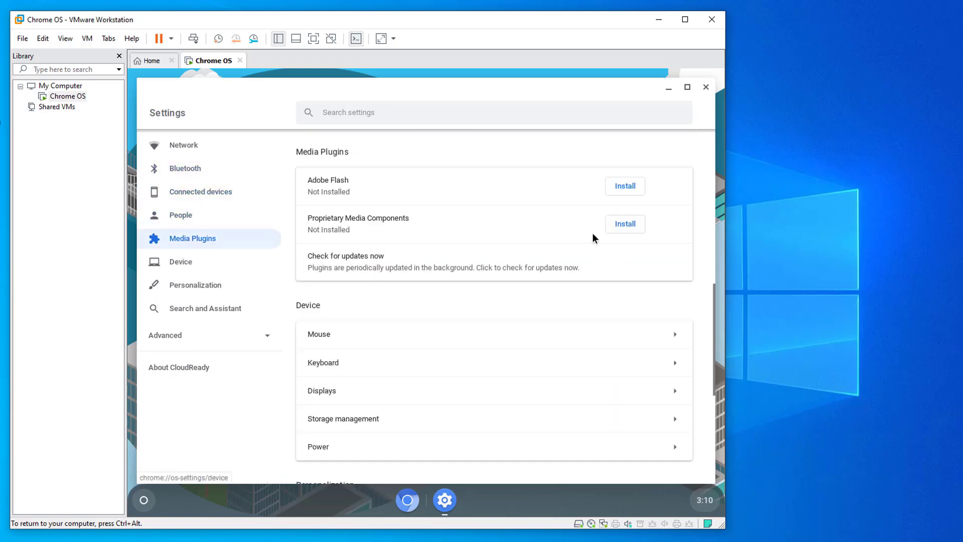
{"action": "scroll", "coordinate": [406, 297], "scroll_direction": "down", "scroll_amount": 5}
{"action": "left_click", "coordinate": [181, 261]}
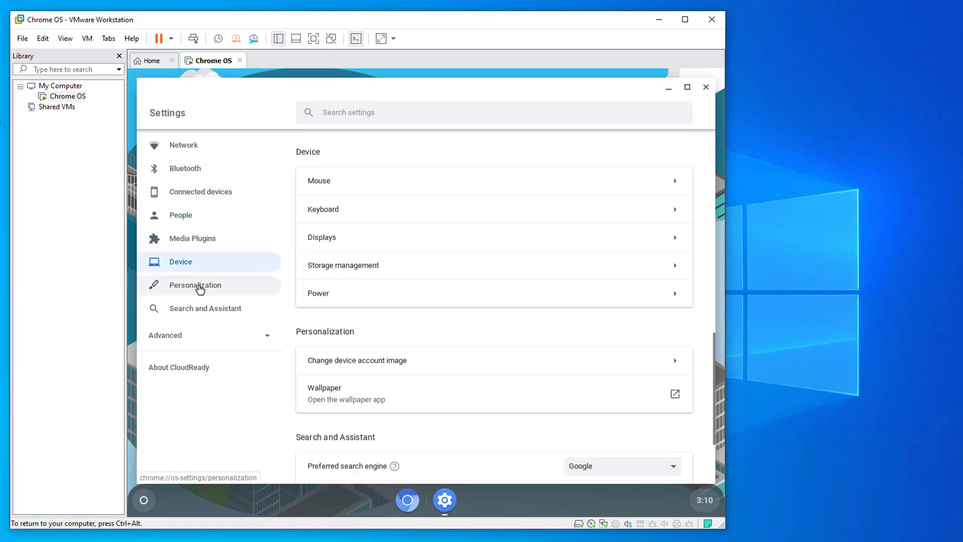
{"action": "left_click", "coordinate": [195, 285]}
{"action": "left_click", "coordinate": [188, 308]}
{"action": "left_click", "coordinate": [183, 335]}
{"action": "scroll", "coordinate": [180, 392], "scroll_direction": "down", "scroll_amount": 3}
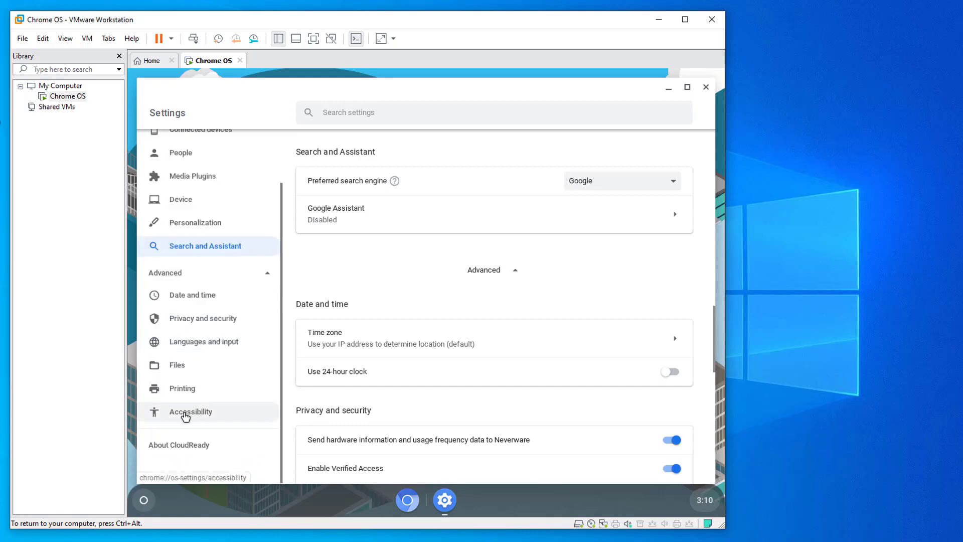
{"action": "left_click", "coordinate": [206, 441]}
{"action": "left_click", "coordinate": [705, 86]}
Open Set wallpaper from the desktop menu and try Google Blue and indigo solid colours.
{"action": "right_click", "coordinate": [376, 170]}
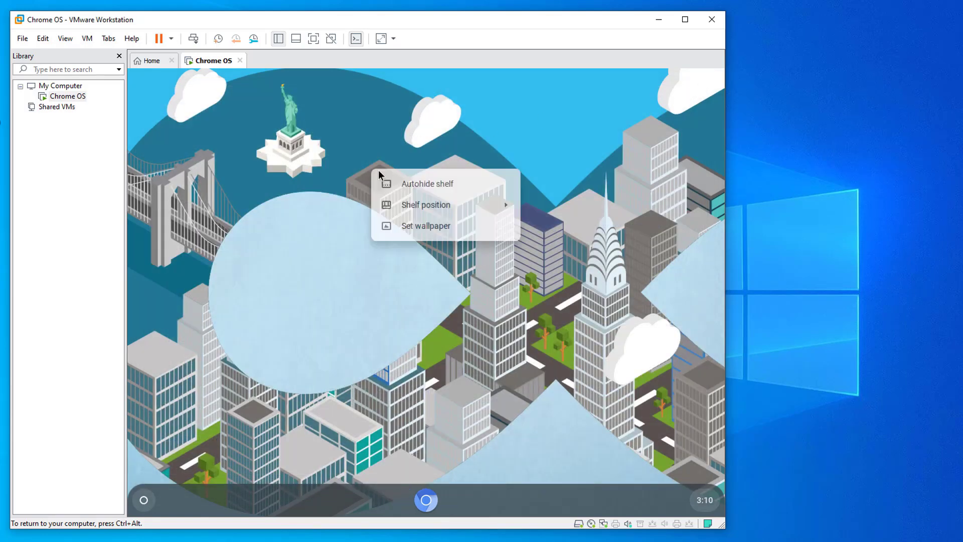
{"action": "left_click", "coordinate": [398, 228]}
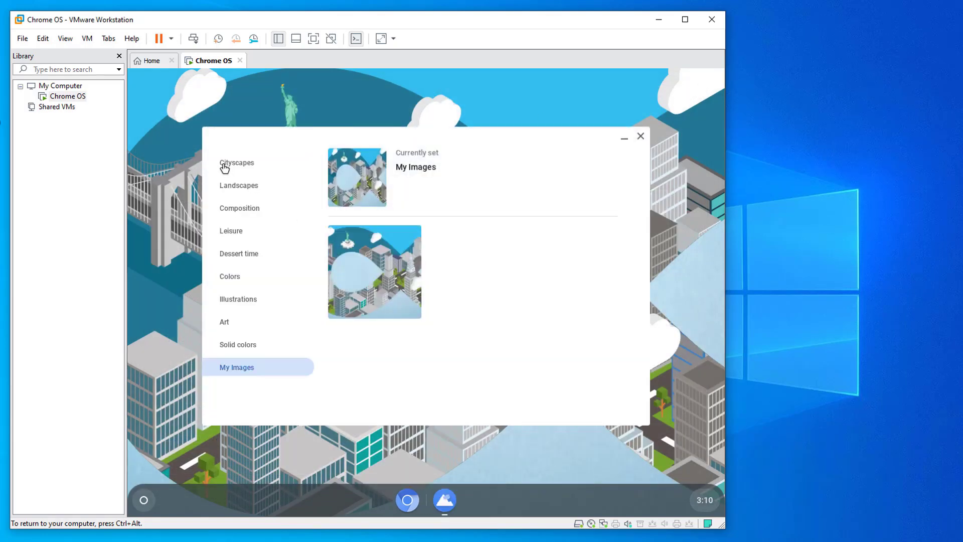
{"action": "left_click", "coordinate": [298, 344]}
{"action": "left_click", "coordinate": [490, 308]}
{"action": "left_click", "coordinate": [474, 359]}
{"action": "scroll", "coordinate": [406, 346], "scroll_direction": "down", "scroll_amount": 6}
Try the Art wallpapers and set the crescent moon over clouds image.
{"action": "left_click", "coordinate": [225, 322]}
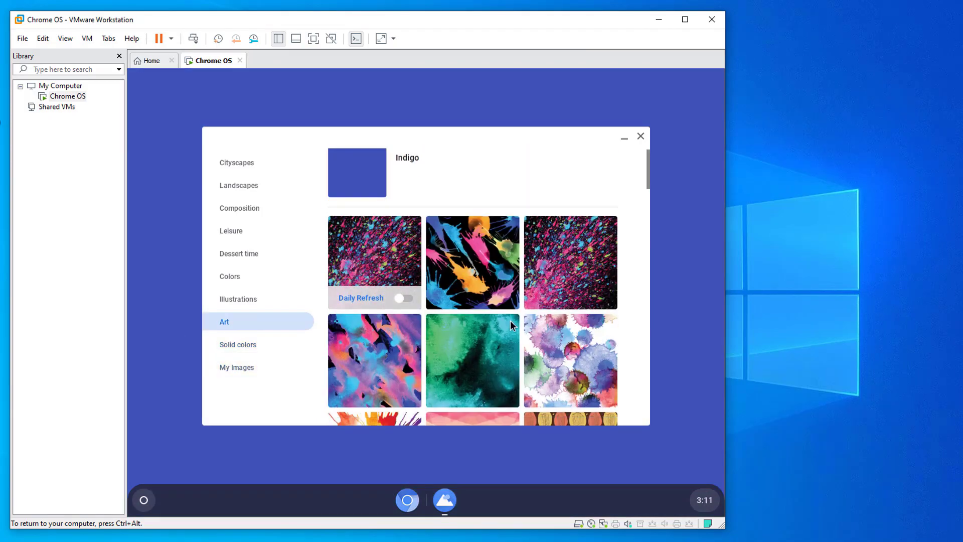
{"action": "scroll", "coordinate": [376, 250], "scroll_direction": "down", "scroll_amount": 5}
{"action": "scroll", "coordinate": [376, 225], "scroll_direction": "up", "scroll_amount": 1}
{"action": "left_click", "coordinate": [375, 193]}
{"action": "scroll", "coordinate": [517, 346], "scroll_direction": "down", "scroll_amount": 5}
{"action": "scroll", "coordinate": [517, 346], "scroll_direction": "up", "scroll_amount": 2}
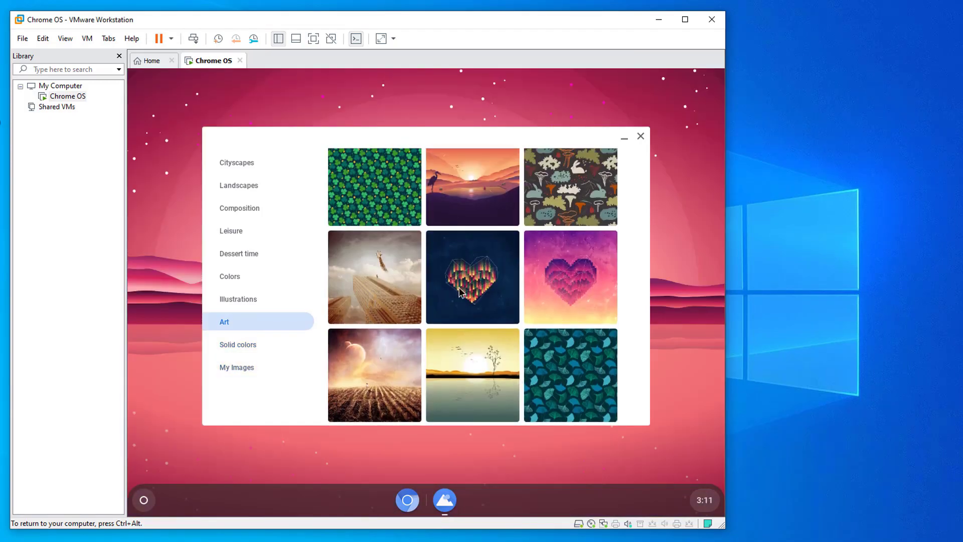
{"action": "scroll", "coordinate": [451, 301], "scroll_direction": "down", "scroll_amount": 5}
{"action": "left_click", "coordinate": [366, 277]}
{"action": "scroll", "coordinate": [426, 280], "scroll_direction": "down", "scroll_amount": 10}
{"action": "left_click", "coordinate": [584, 278]}
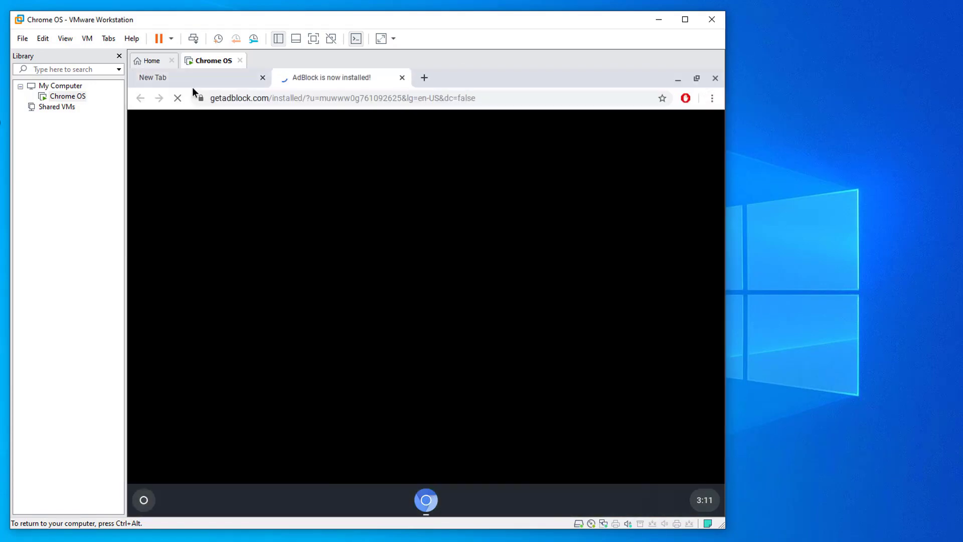
Launch Chromium, reach google.com by typing 'goog', then open and close the launcher.
{"action": "left_click", "coordinate": [263, 79]}
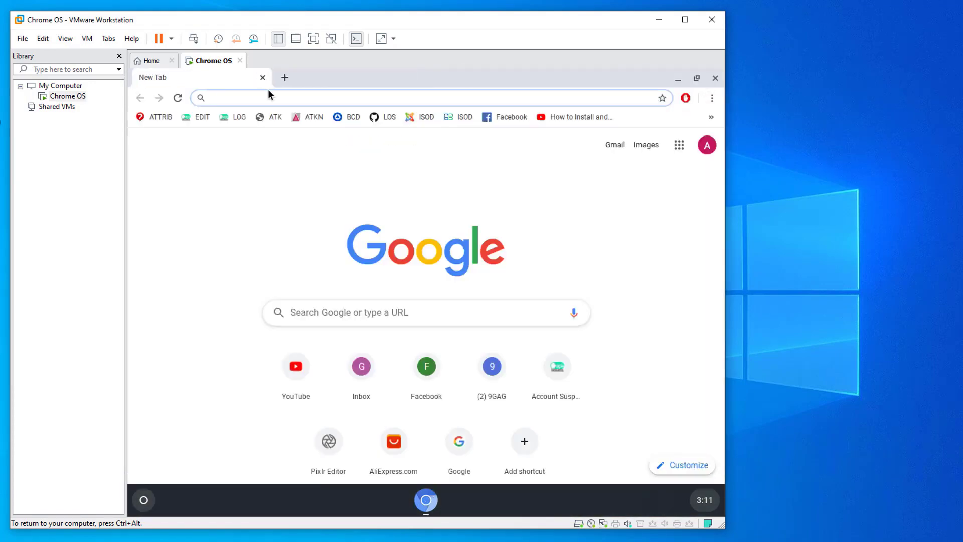
{"action": "type", "text": "goog"}
{"action": "key", "text": "Return"}
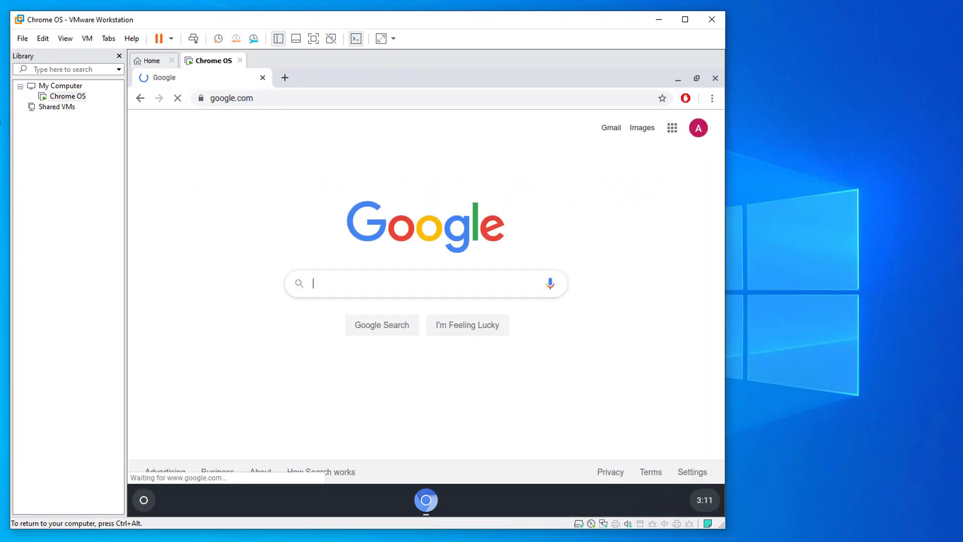
{"action": "left_click", "coordinate": [144, 500]}
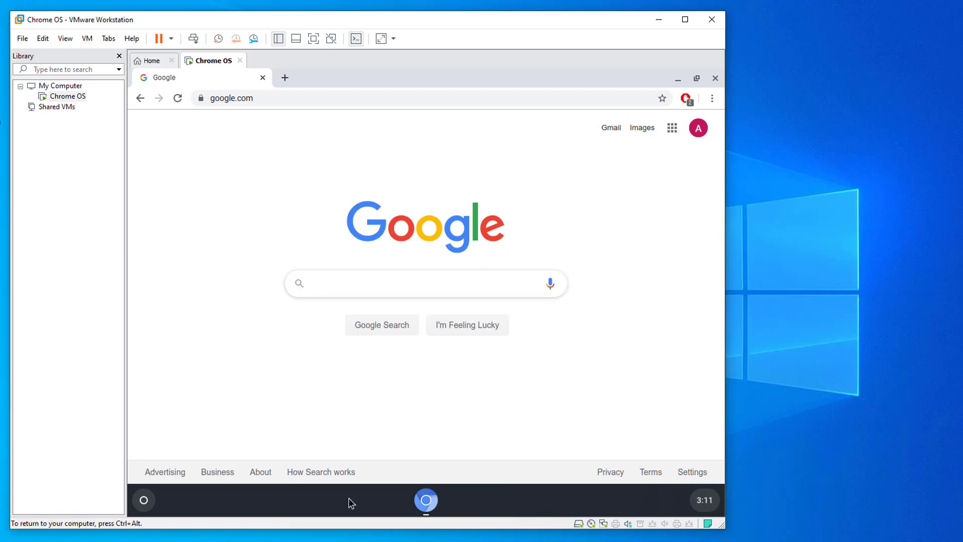
{"action": "left_click", "coordinate": [264, 139]}
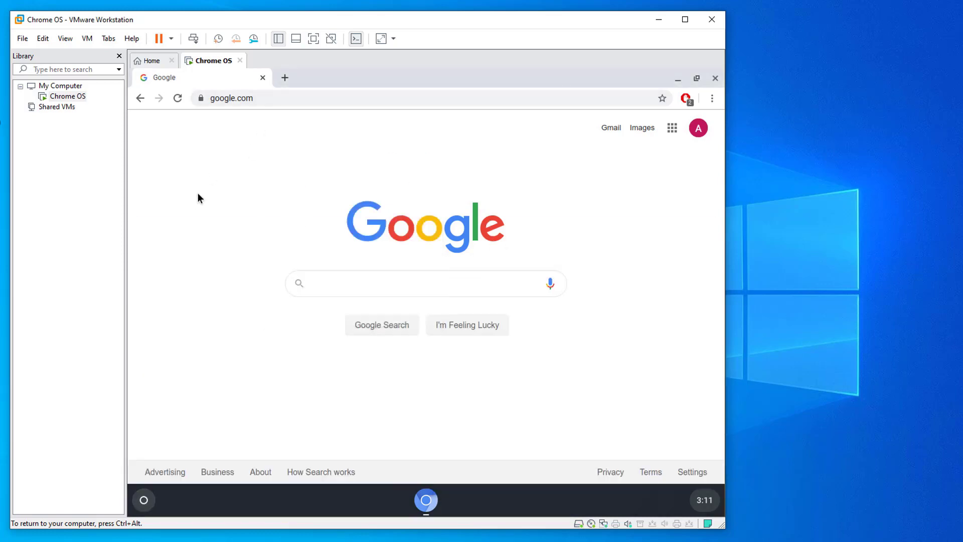